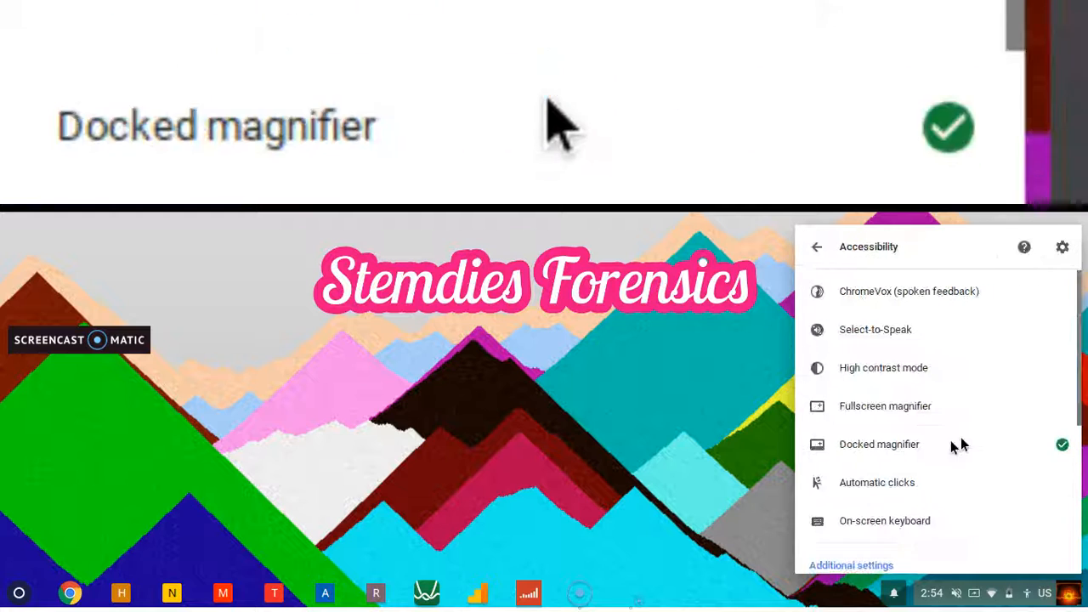
Step: Turn off the docked magnifier and close the accessibility settings
click(891, 456)
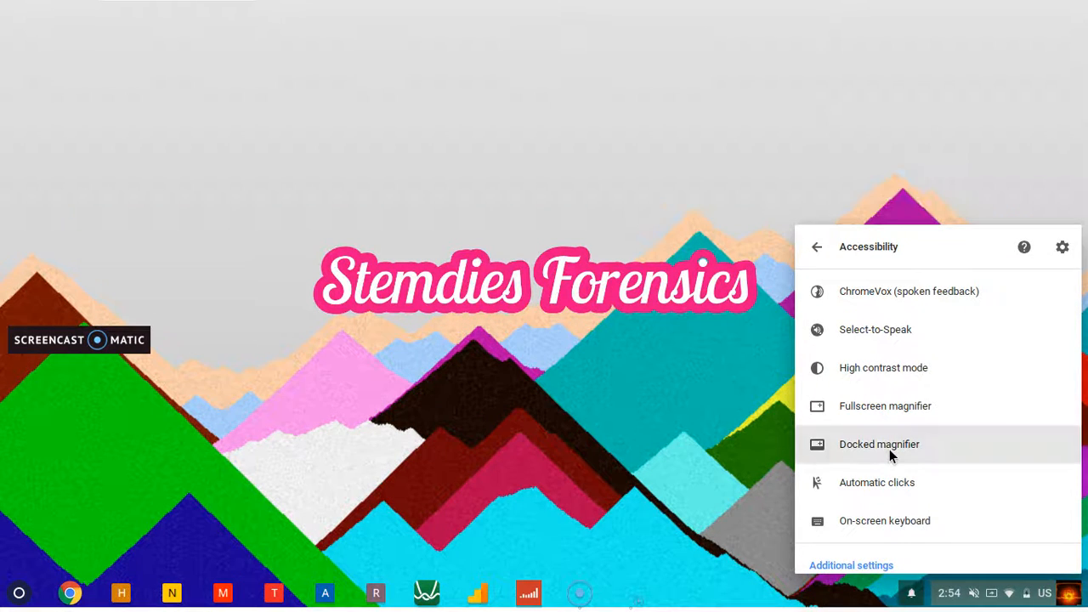
click(461, 437)
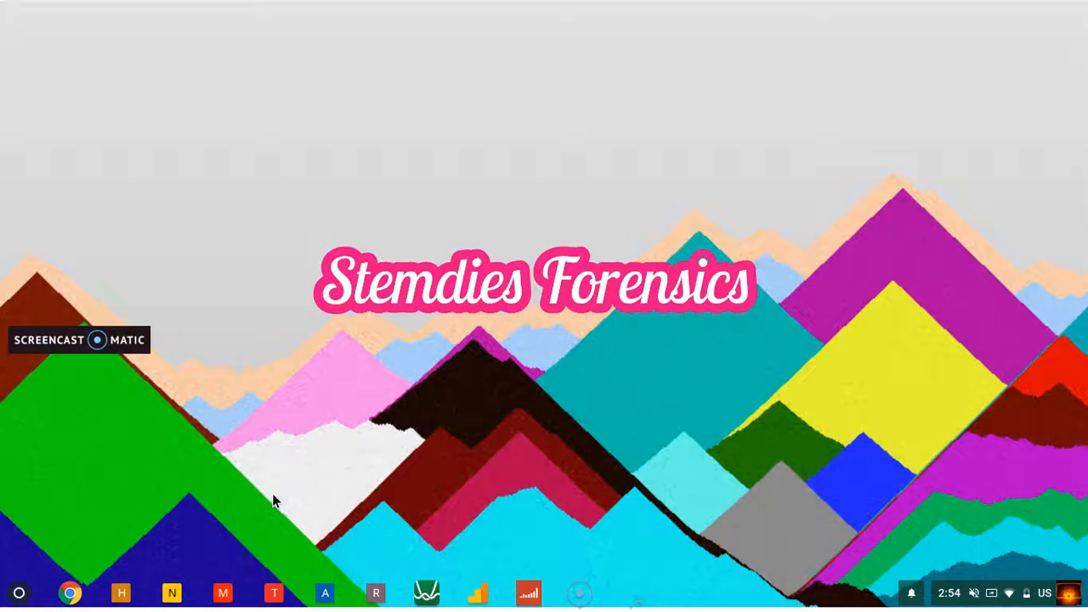
Step: Switch to Chrome and open the bookmarked FotoJet online graphic designer page
click(70, 593)
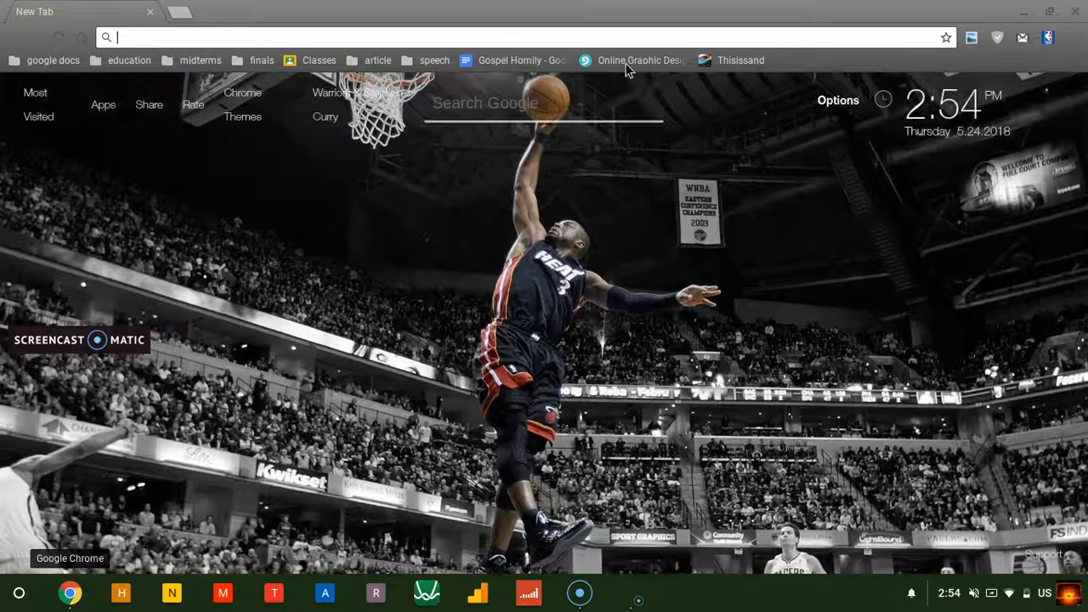
click(627, 65)
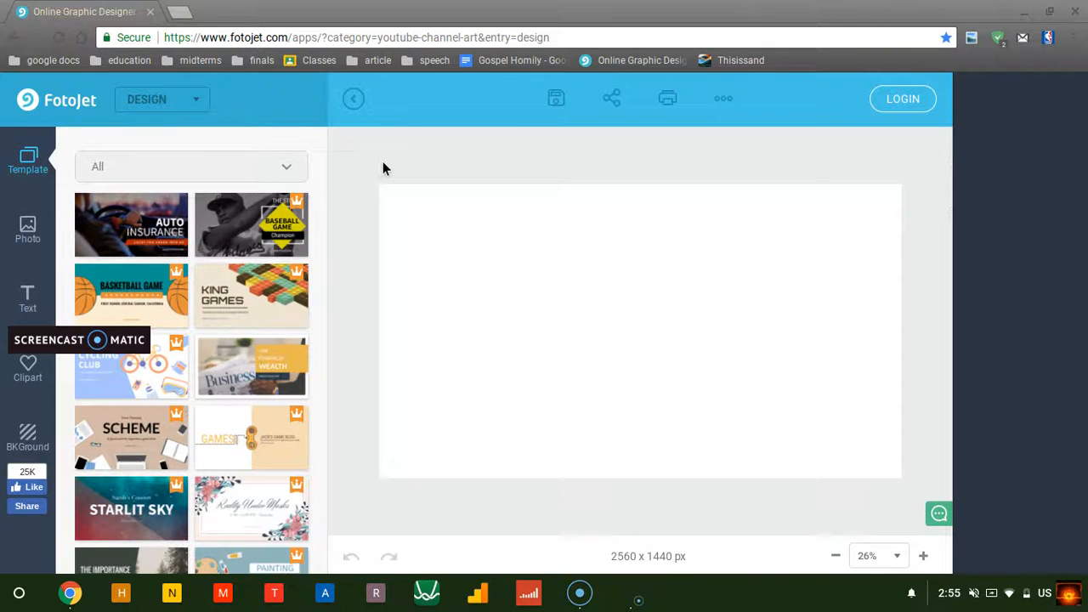
Step: Search Google for "jets" in a new browser tab and show the image results
click(182, 15)
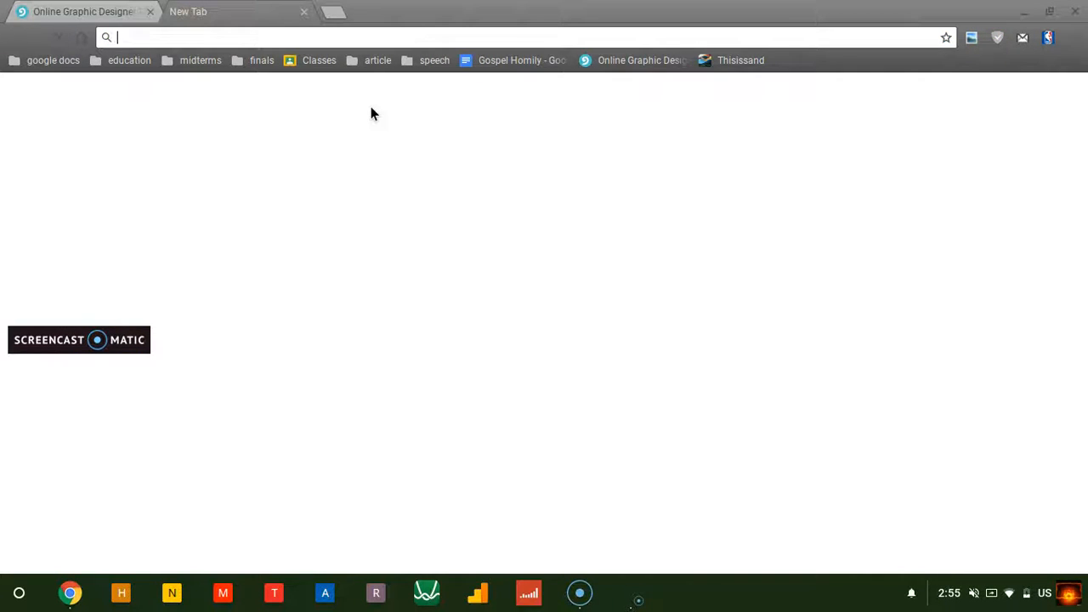
text(jets)
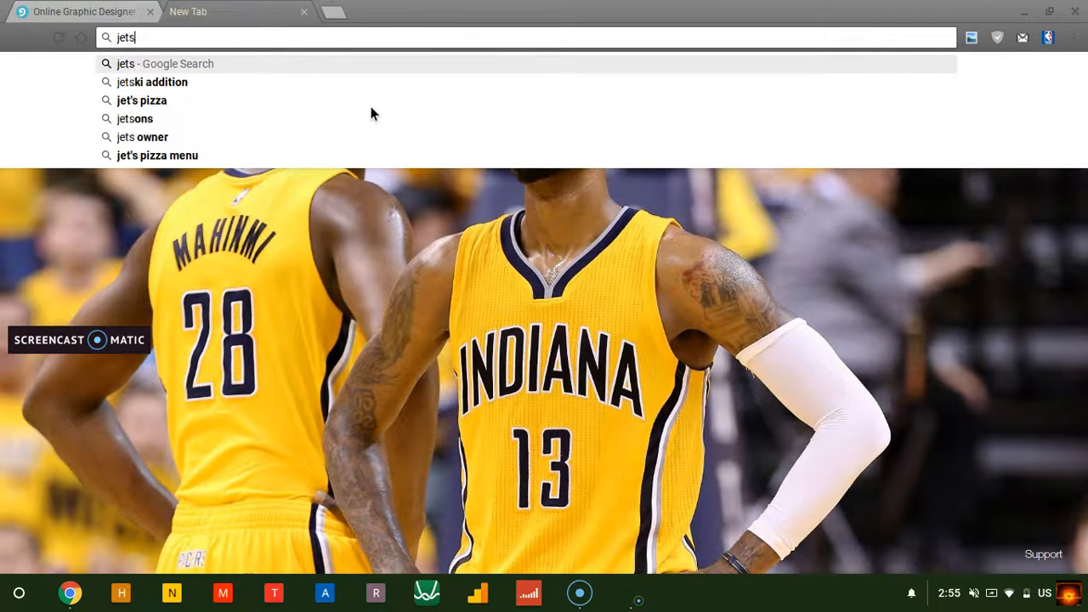
key(Return)
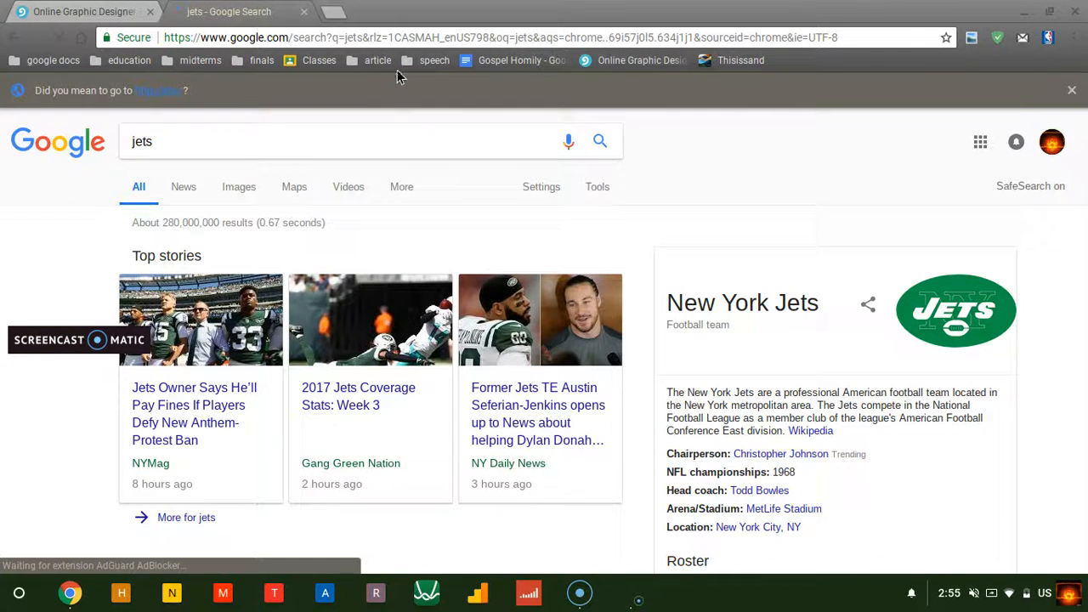
click(239, 188)
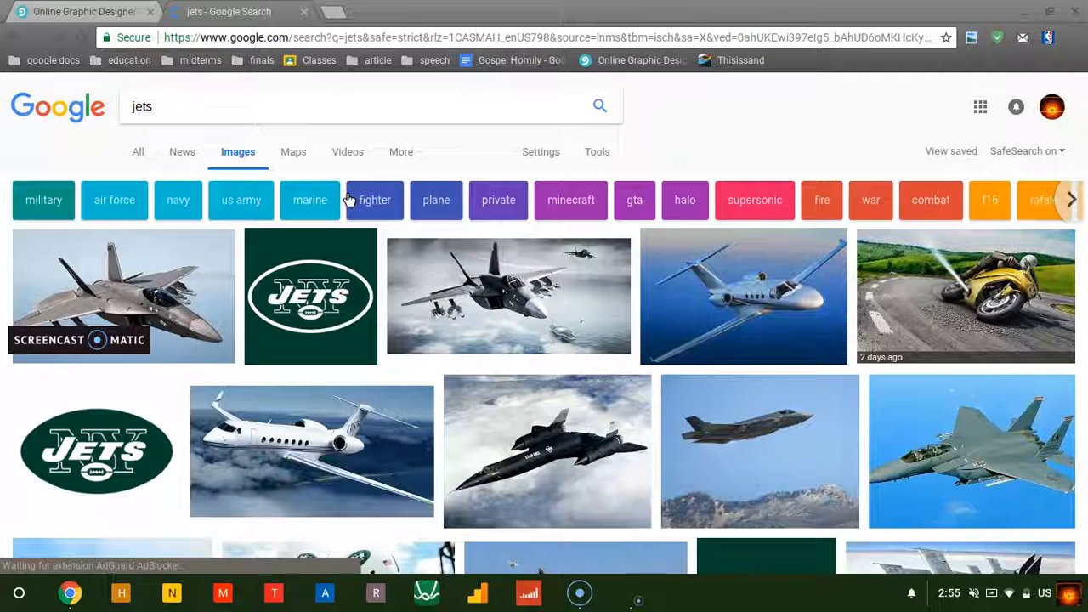
Step: Filter the jets image results by usage rights to "Labeled for reuse"
click(597, 153)
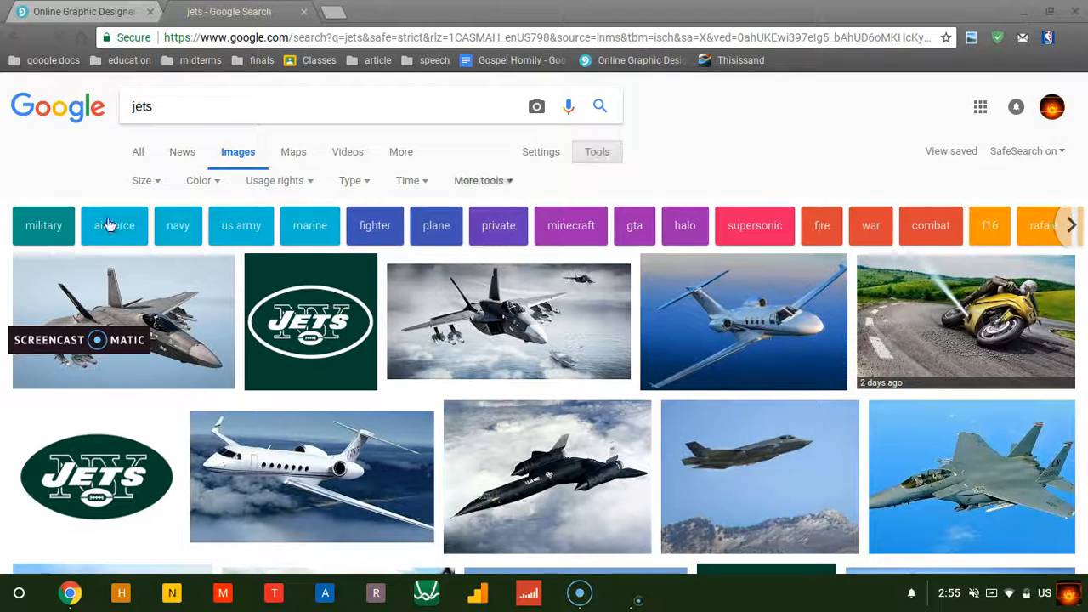
click(273, 183)
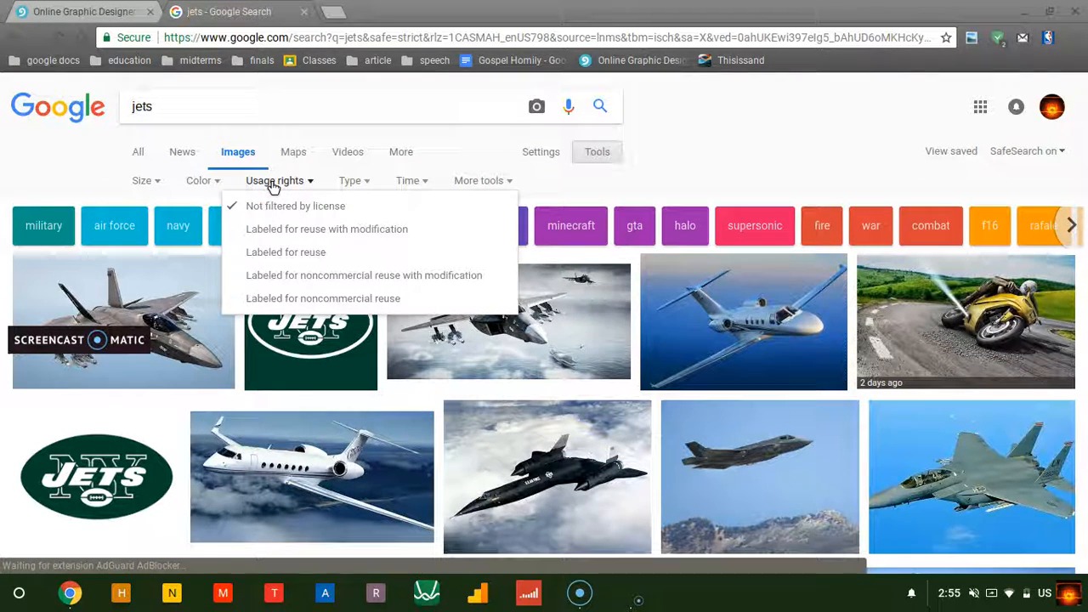
click(299, 263)
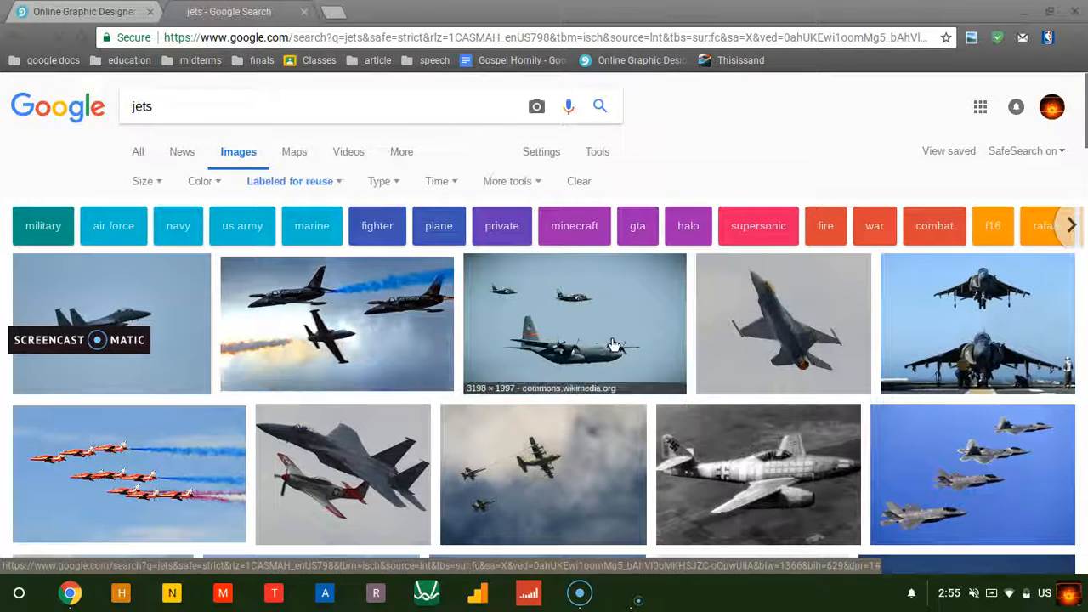
click(180, 502)
right_click(393, 342)
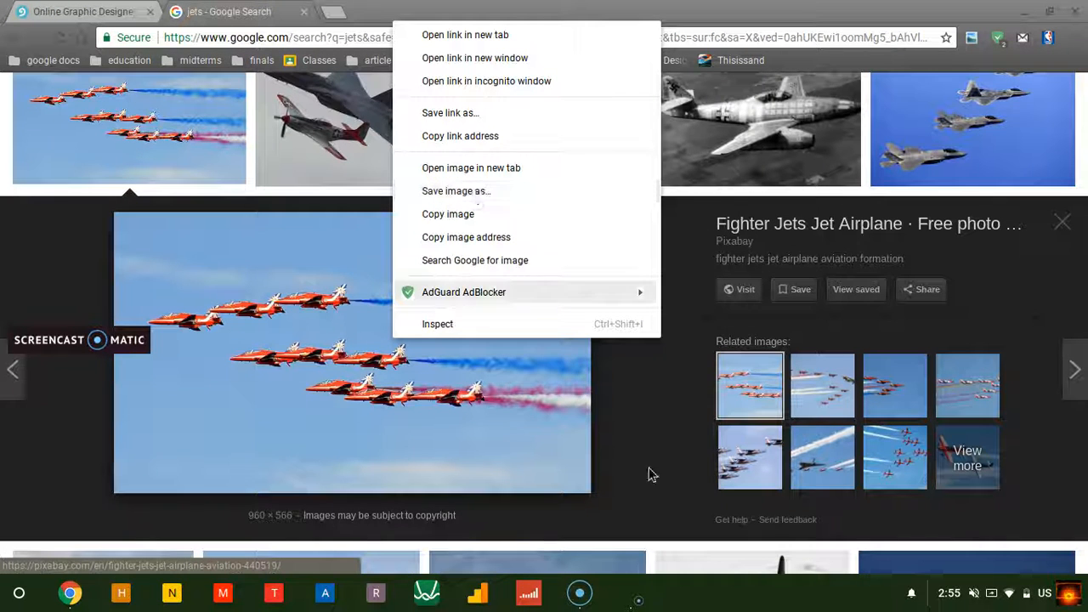
click(459, 190)
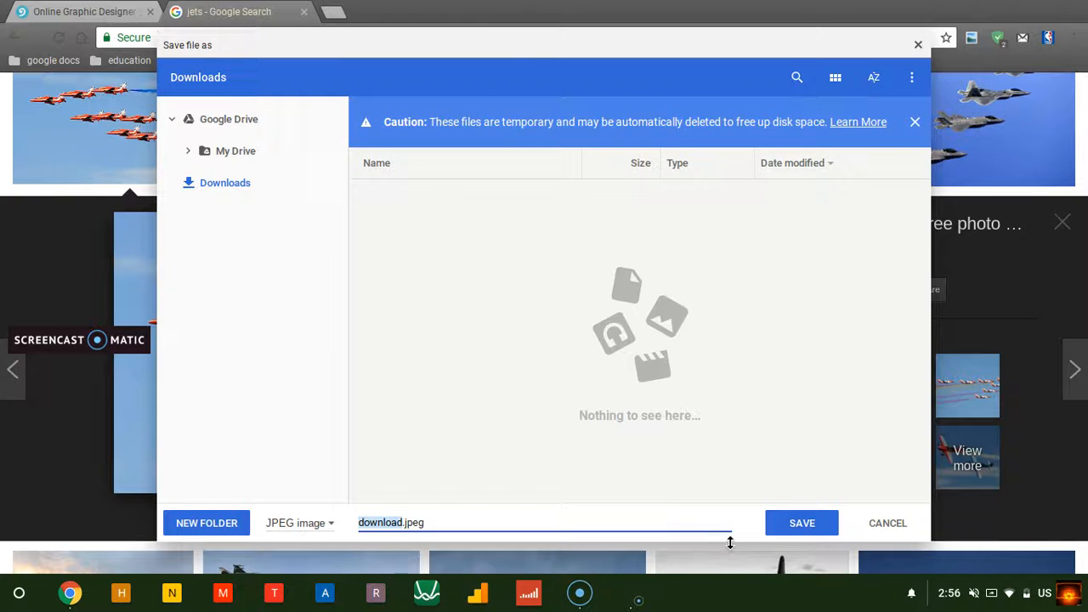
click(880, 525)
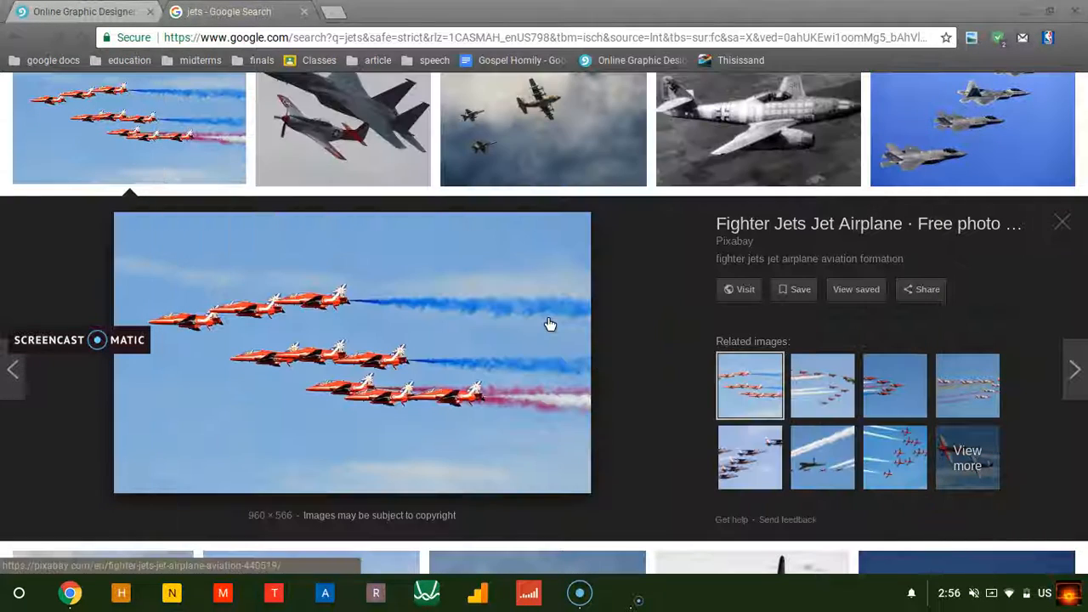
click(304, 12)
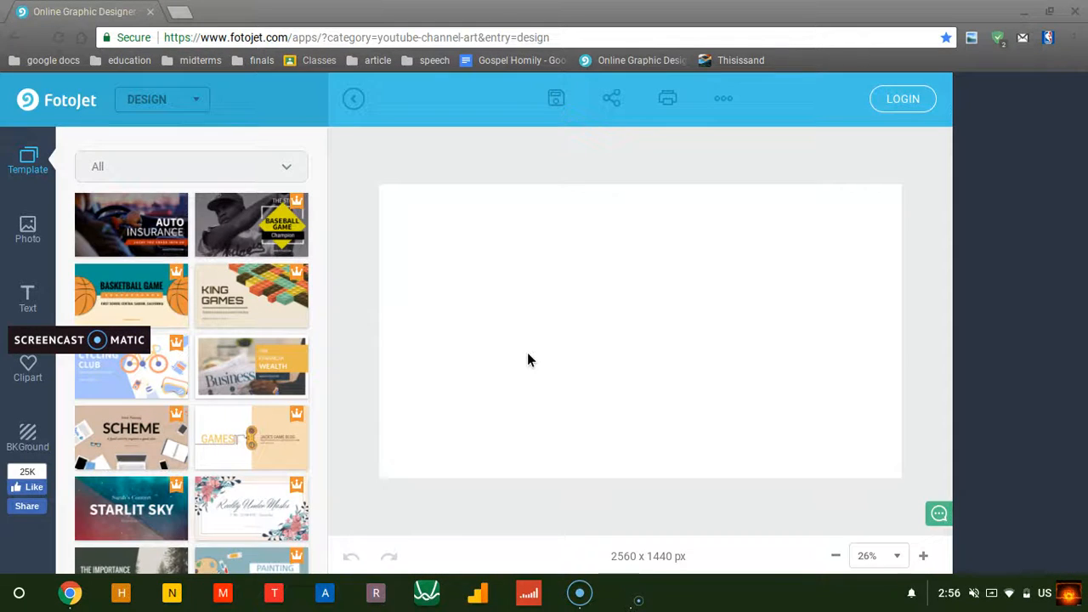
Step: Open the editor's photo section and bring up the file chooser for adding a photo, closing it without a selection
click(26, 237)
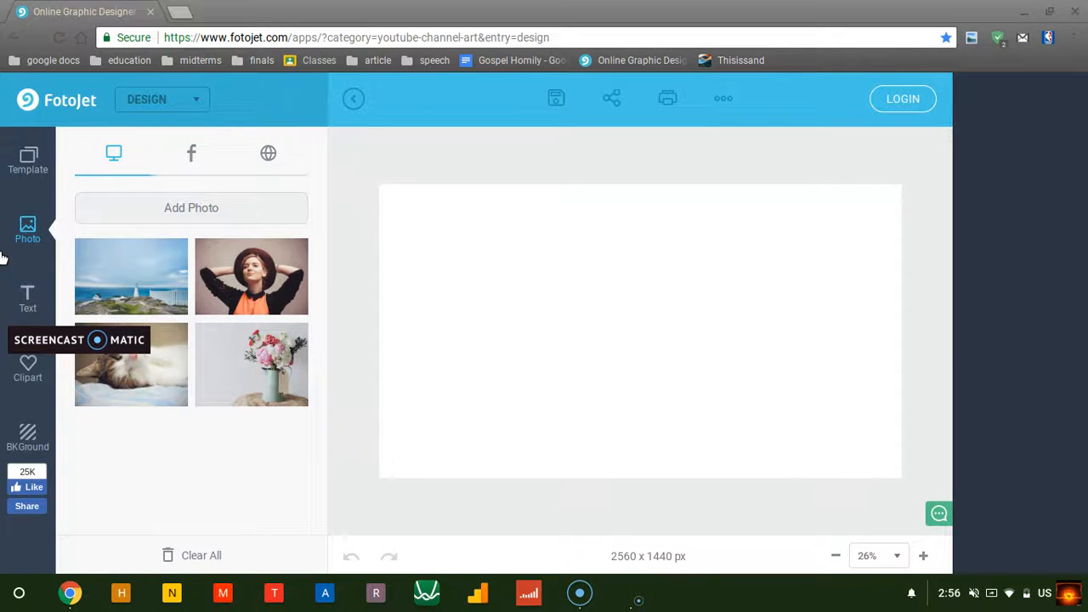
click(152, 213)
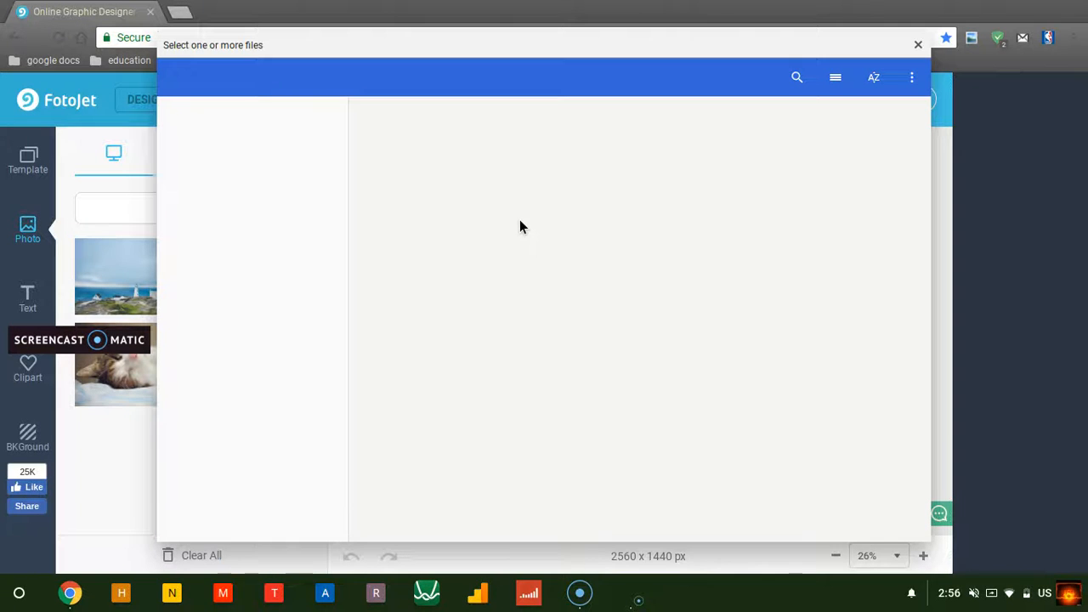
click(918, 46)
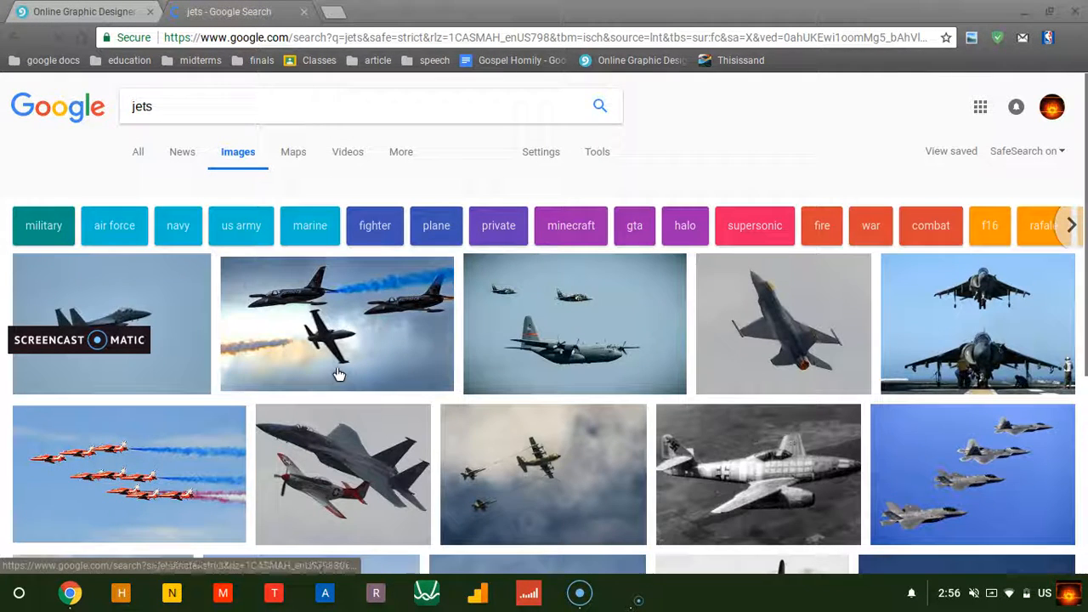
Step: Save the picture of the red jets in formation as download.jpeg in Downloads and close the image search
scroll(337, 374, down, 4)
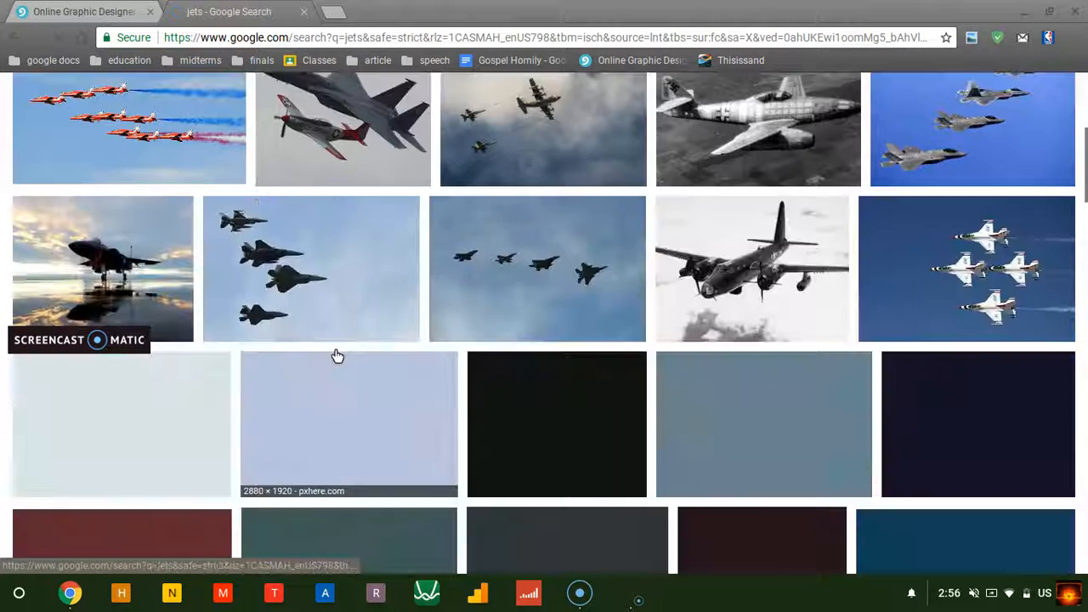
right_click(141, 153)
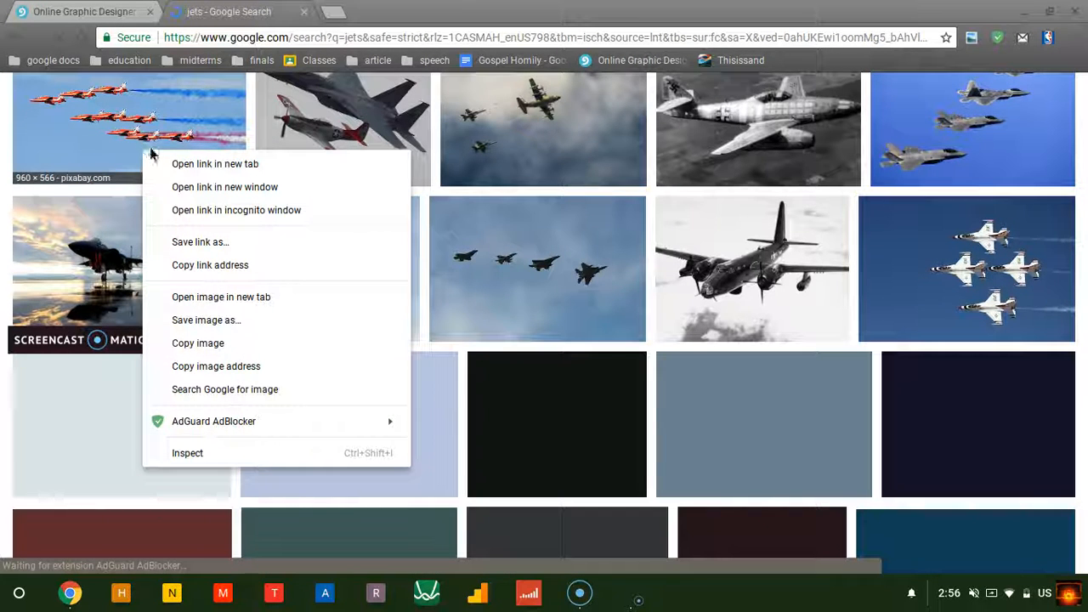
click(204, 319)
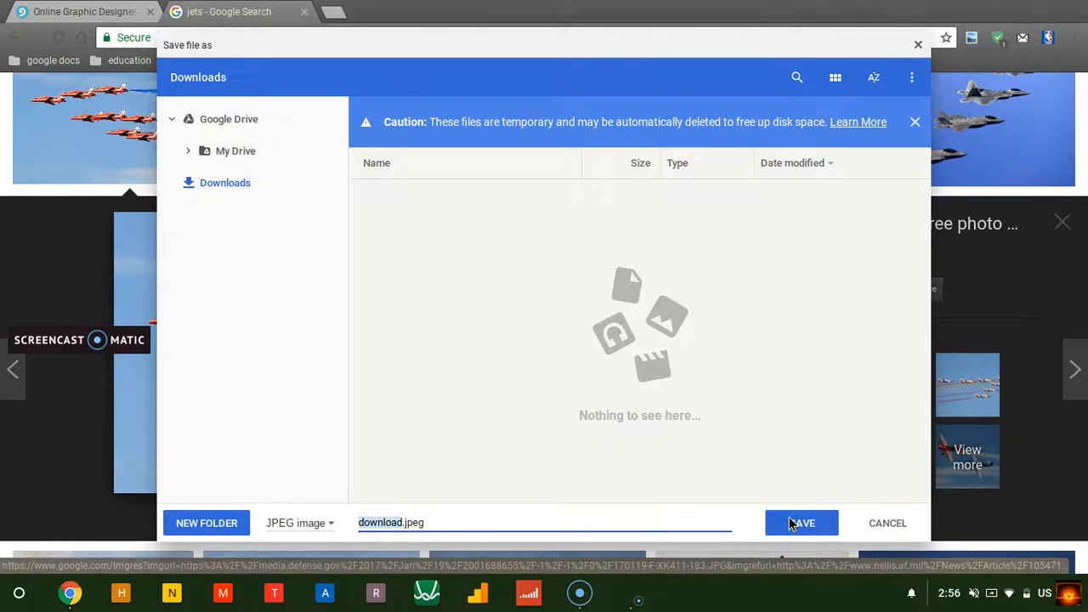
click(790, 523)
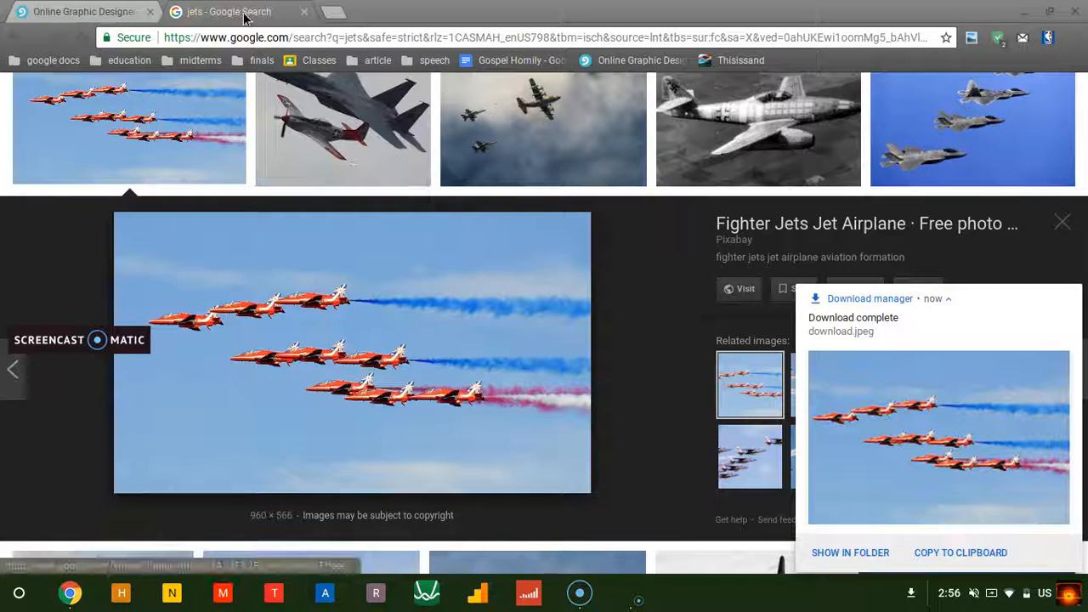
click(303, 11)
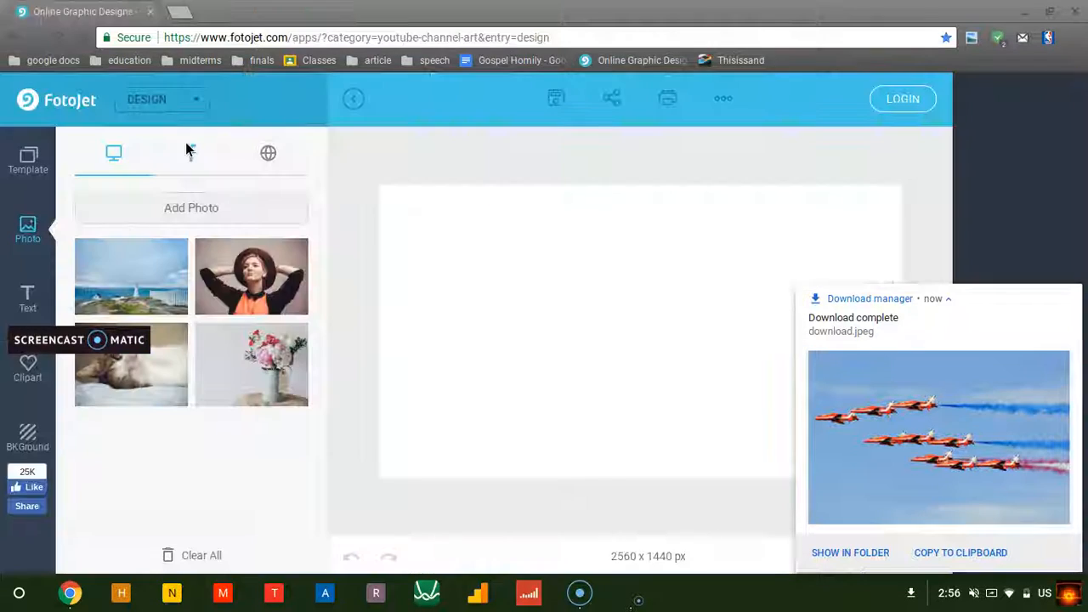
Step: Add download.jpeg from Downloads to the editor's photo collection, dismissing the download notification
click(235, 225)
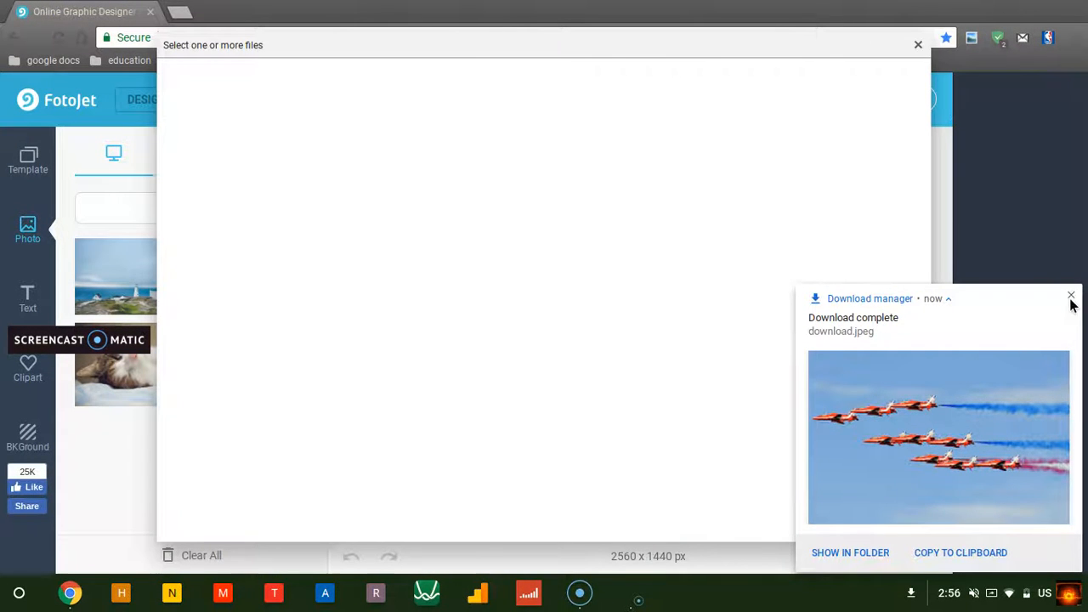
click(1071, 296)
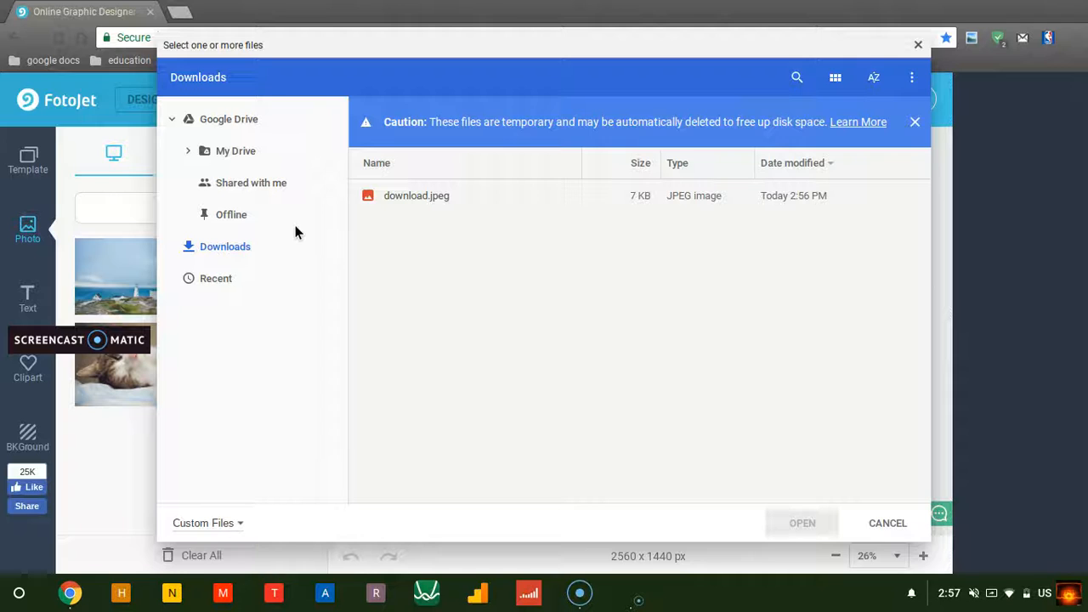
click(431, 195)
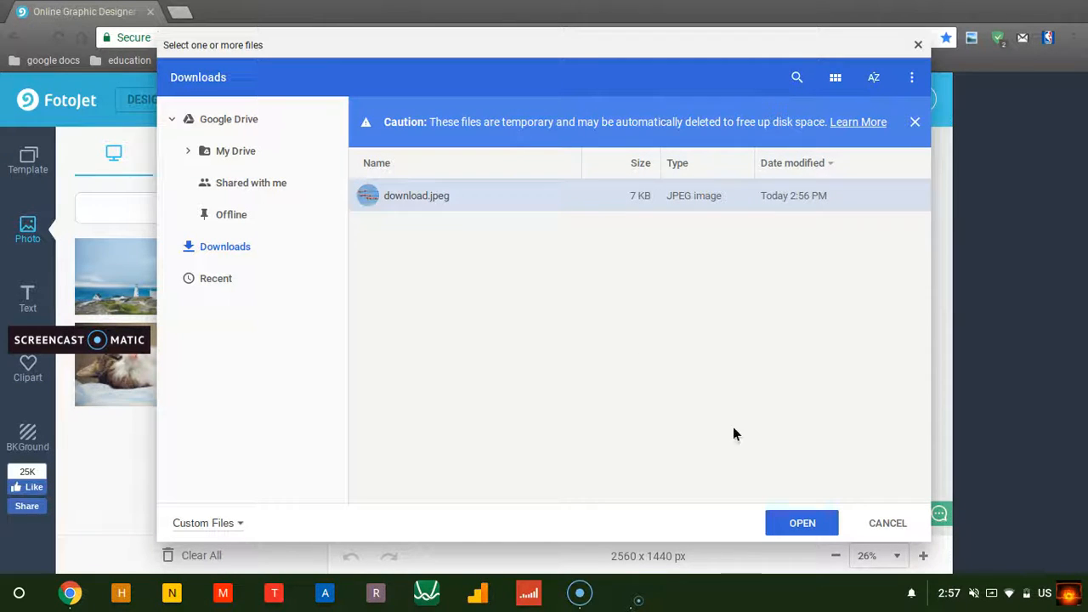
click(799, 523)
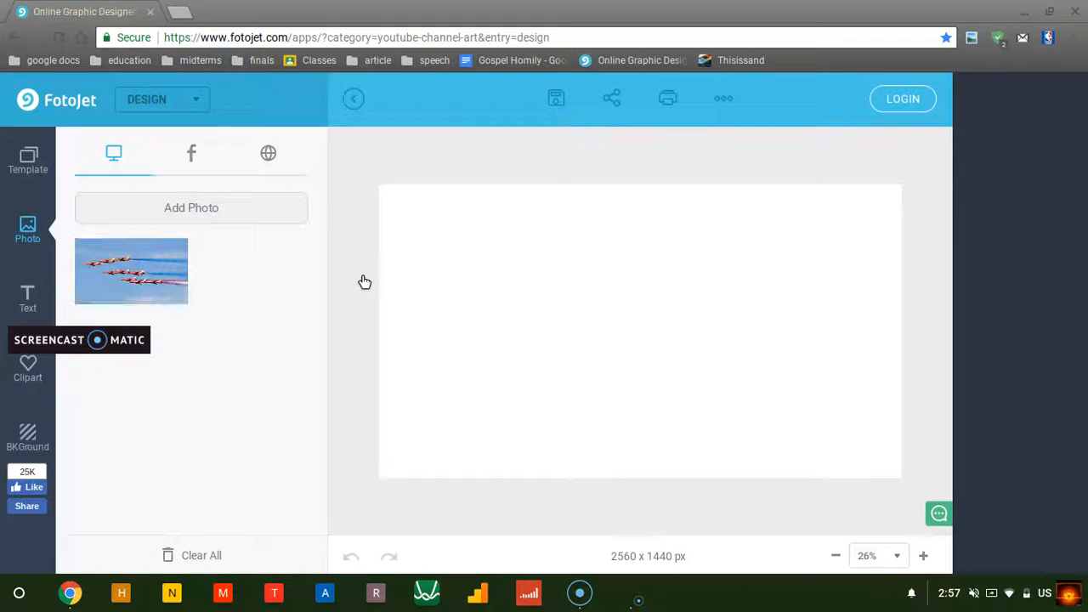
Step: Place the jets photo on the canvas and enlarge it to cover the whole 2560 x 1440 px design
click(127, 283)
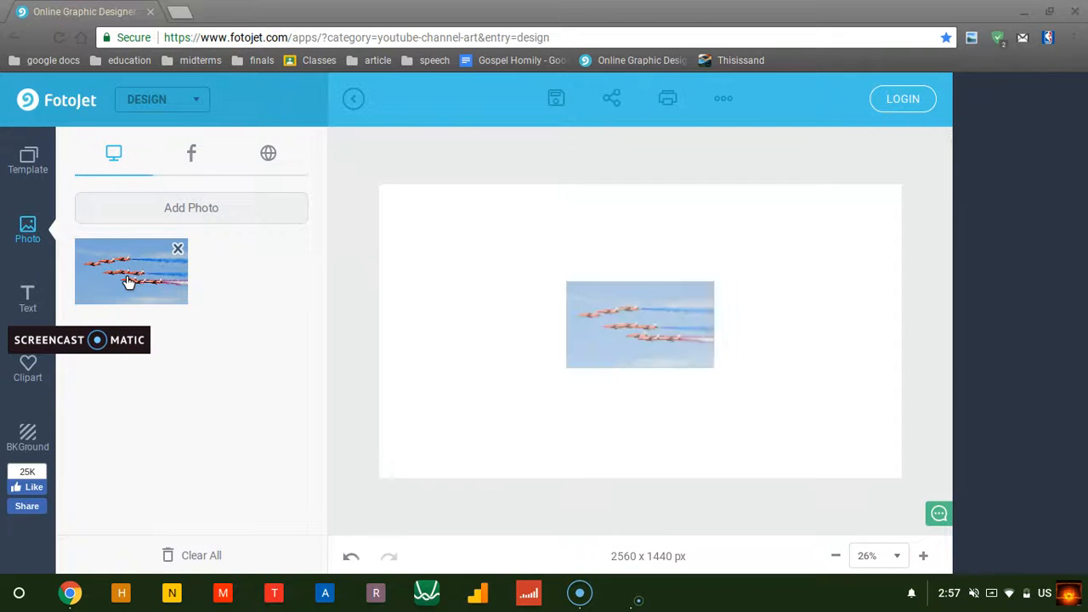
click(648, 343)
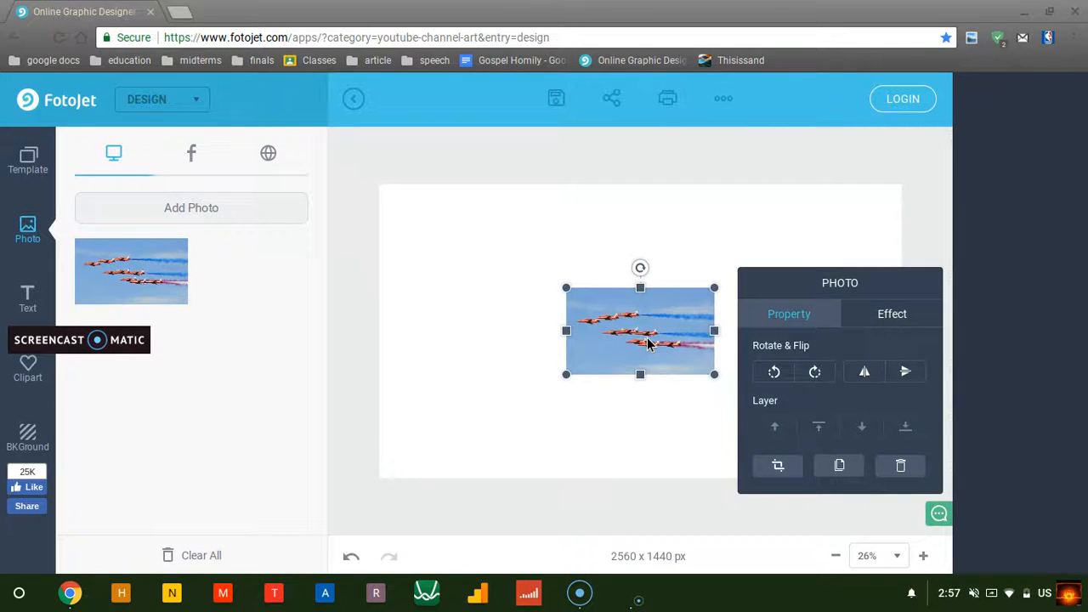
drag(566, 288, 366, 170)
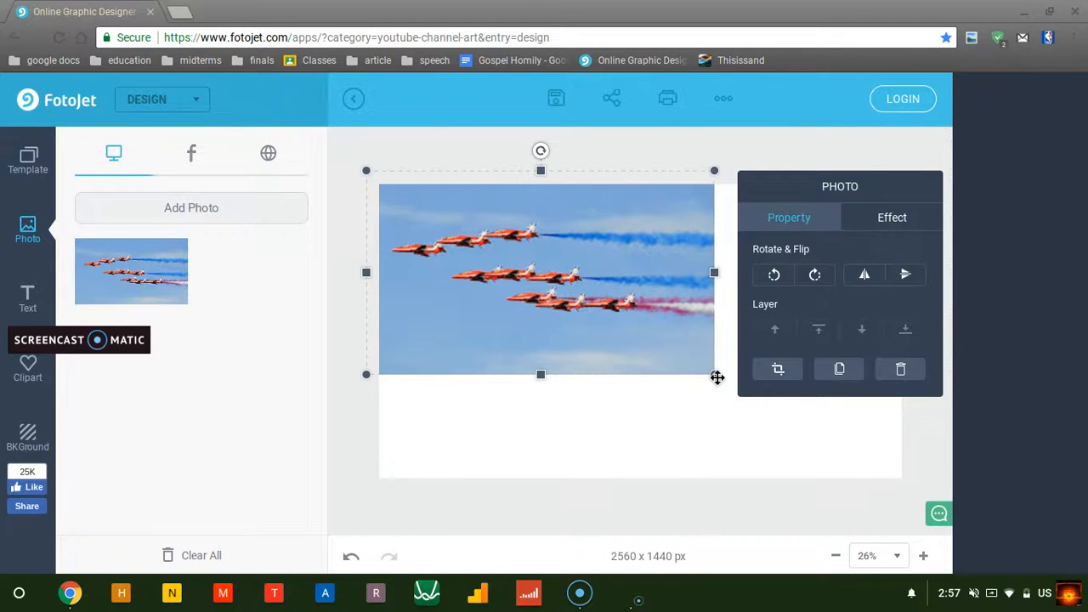
drag(714, 373, 899, 478)
click(427, 153)
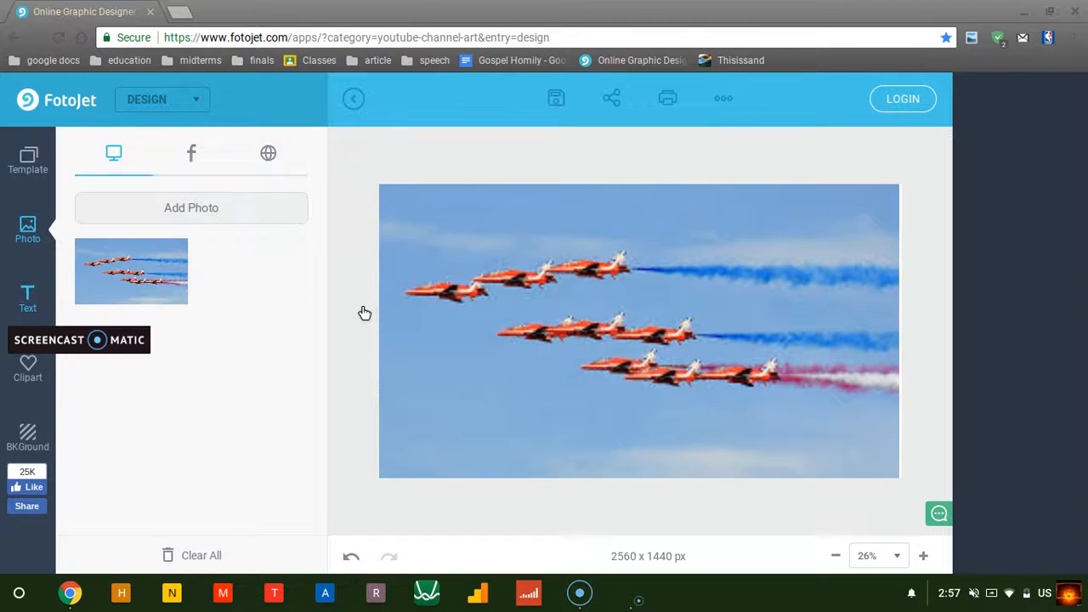
Step: Add bold black Roboto Condensed sample text over the photo, enlarge it to size 112 and open it for editing
click(28, 298)
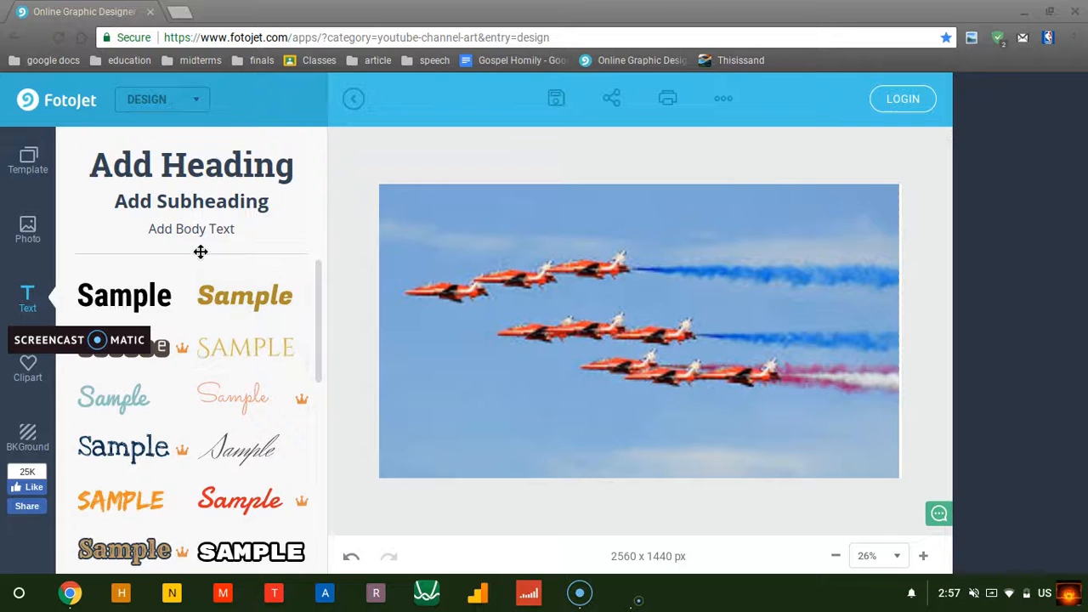
click(140, 298)
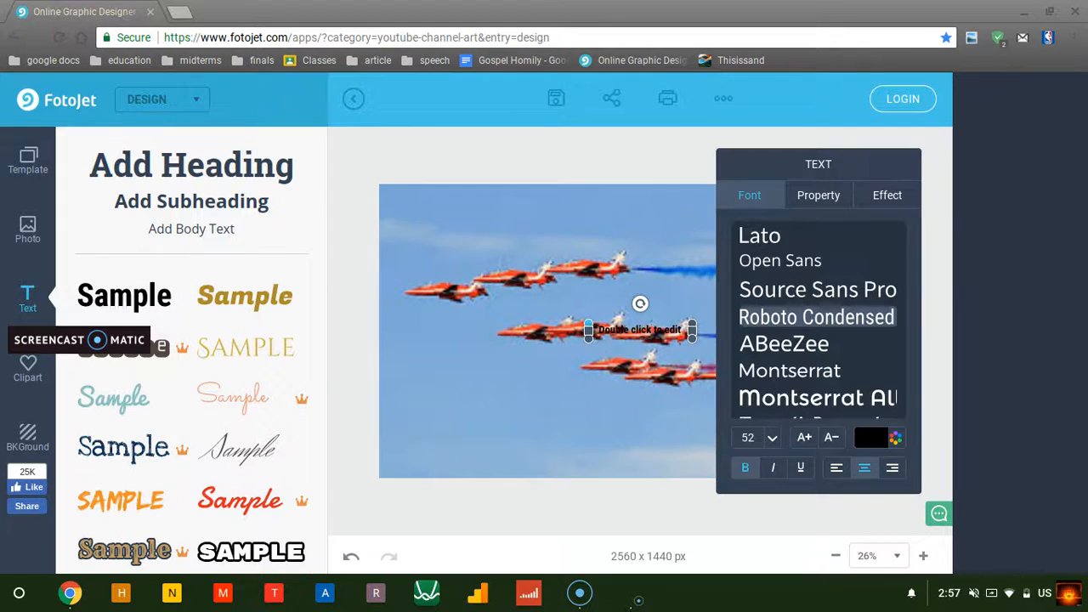
click(508, 316)
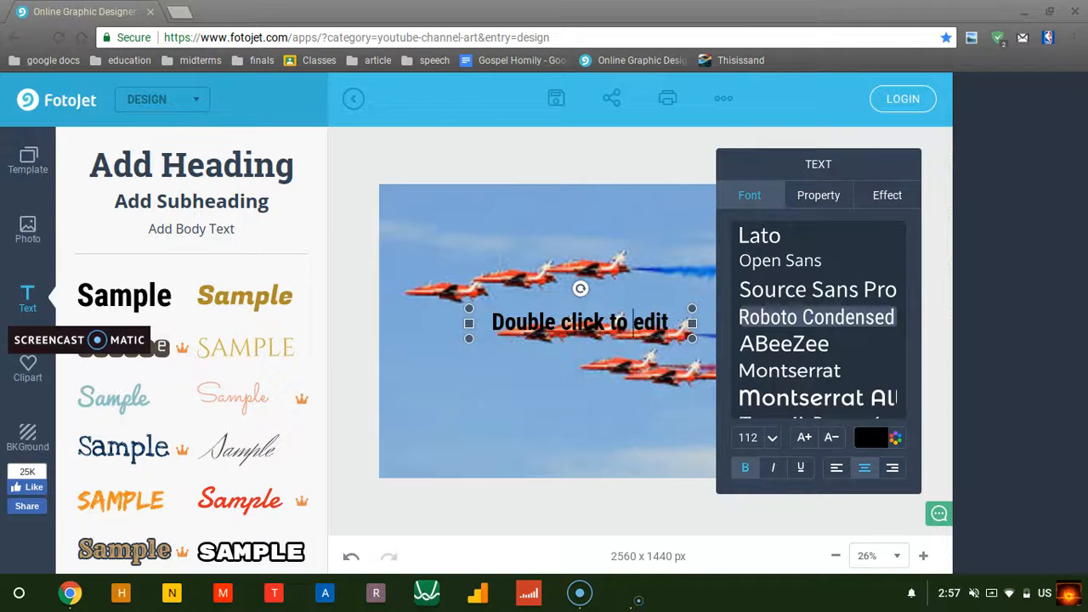
Step: Edit the sample text over the jets photo to read "hedit" and deselect everything on the canvas
key(BackSpace)
key(BackSpace)
key(BackSpace)
key(BackSpace)
key(BackSpace)
key(BackSpace)
key(BackSpace)
key(BackSpace)
key(BackSpace)
key(BackSpace)
key(BackSpace)
key(BackSpace)
key(BackSpace)
key(BackSpace)
key(BackSpace)
key(BackSpace)
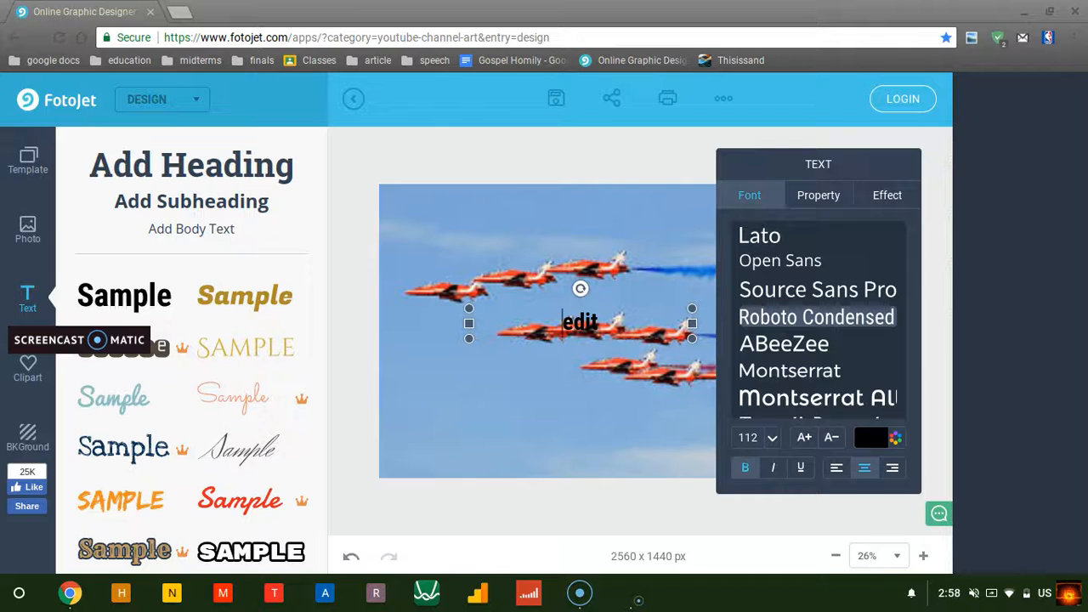
text(hi)
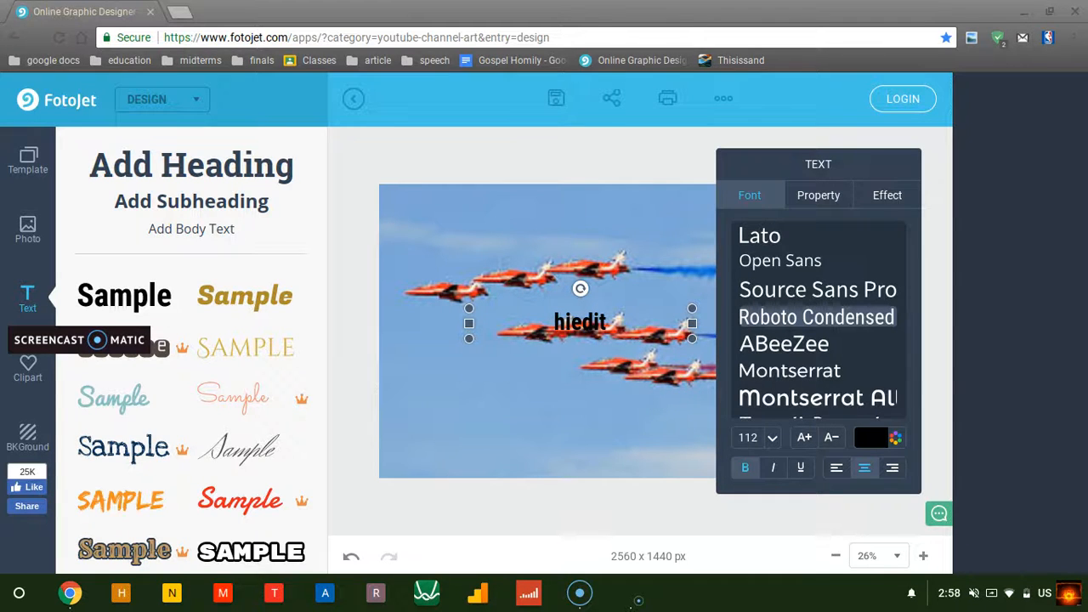
key(BackSpace)
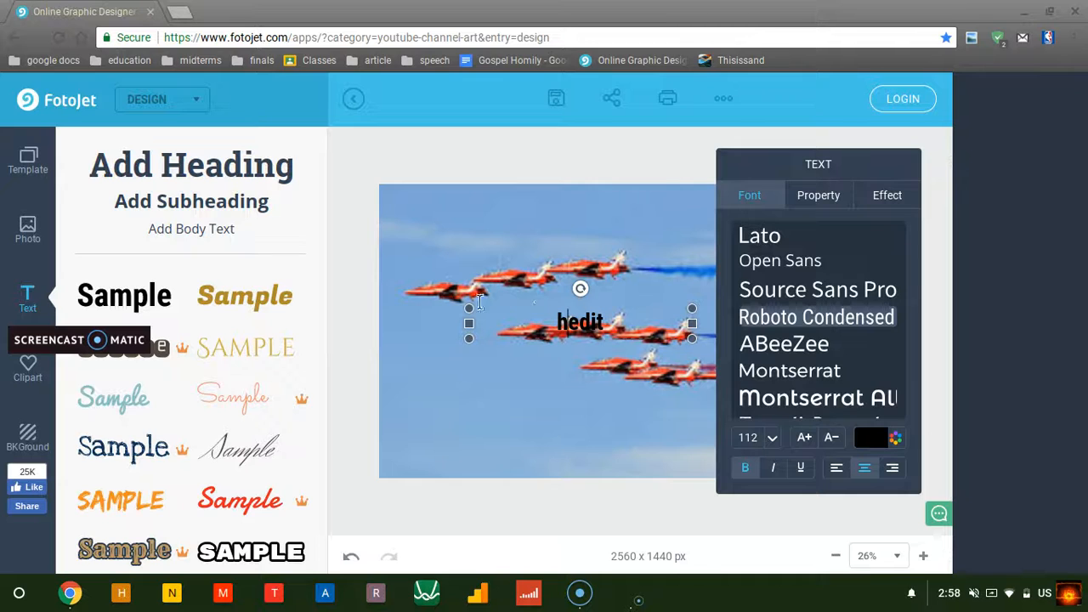
click(541, 312)
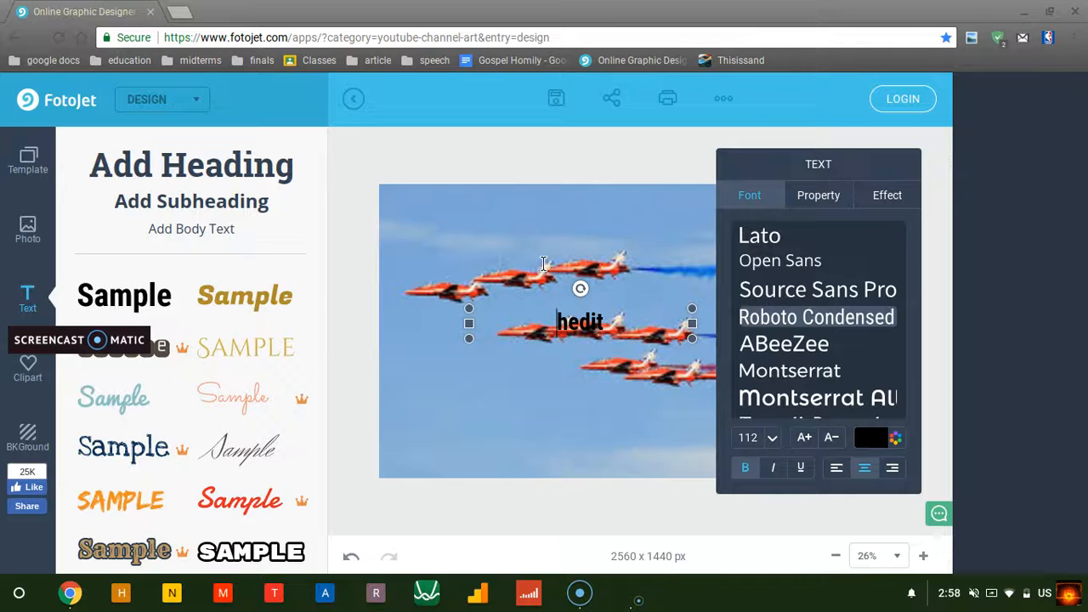
click(531, 311)
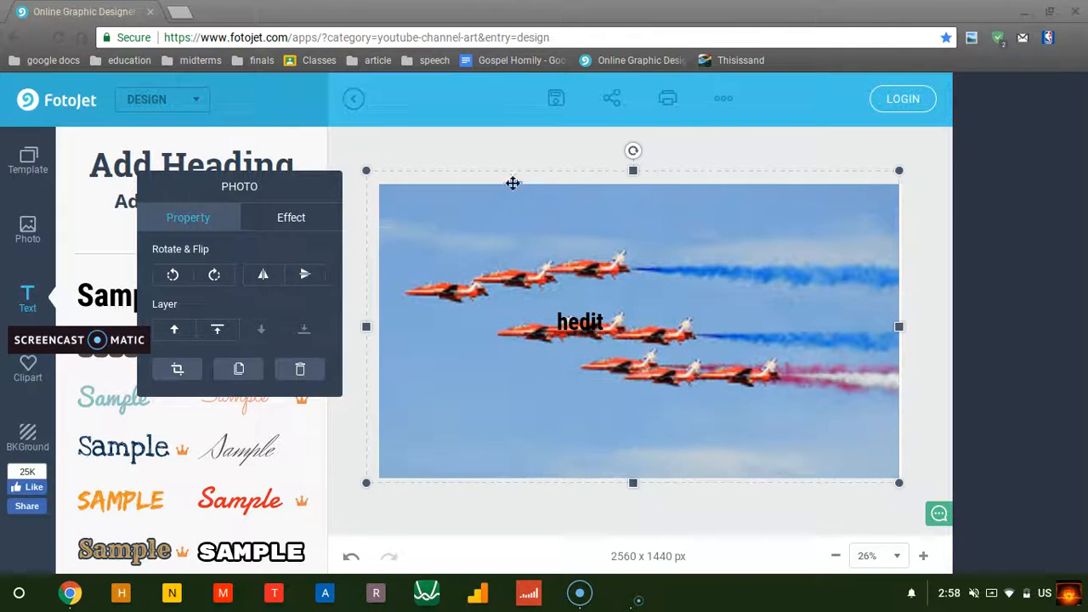
click(510, 165)
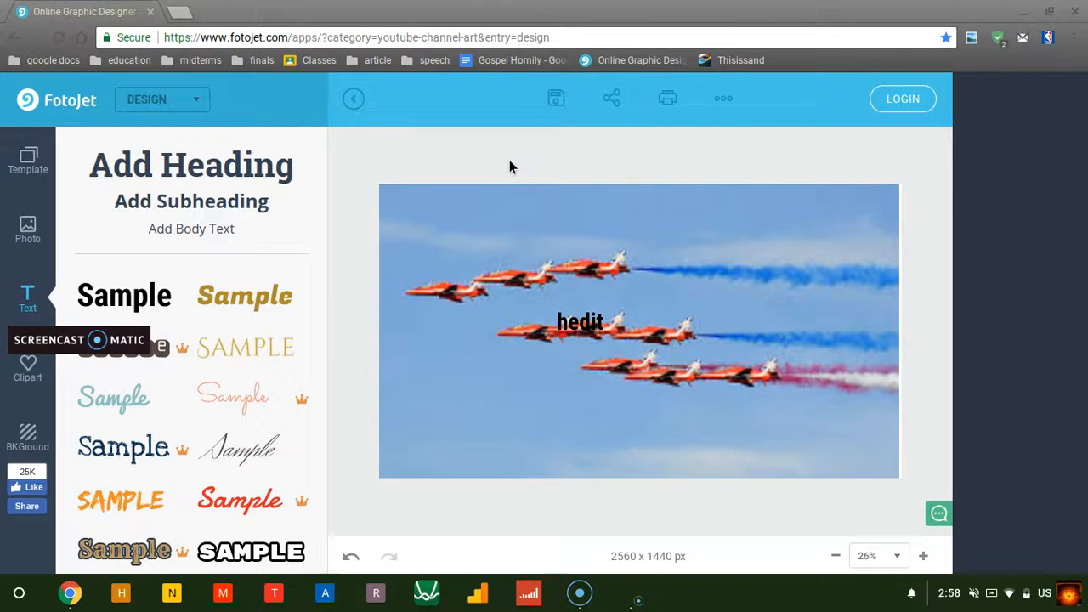
Step: Start exporting the design as a JPG named FotoJet, cancel saving the file in Downloads and close the download message
click(556, 100)
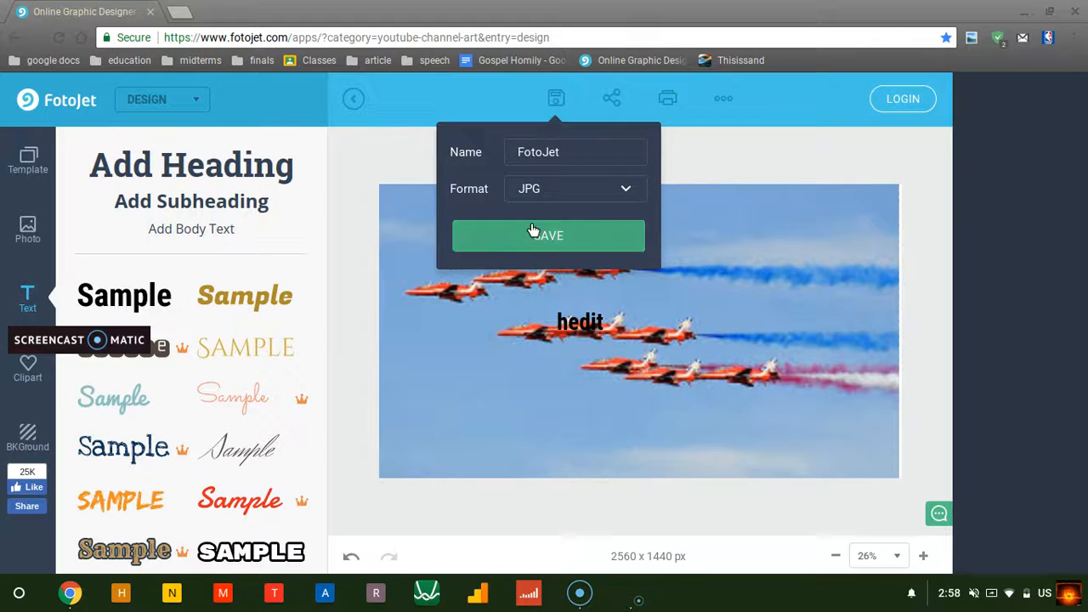
click(553, 190)
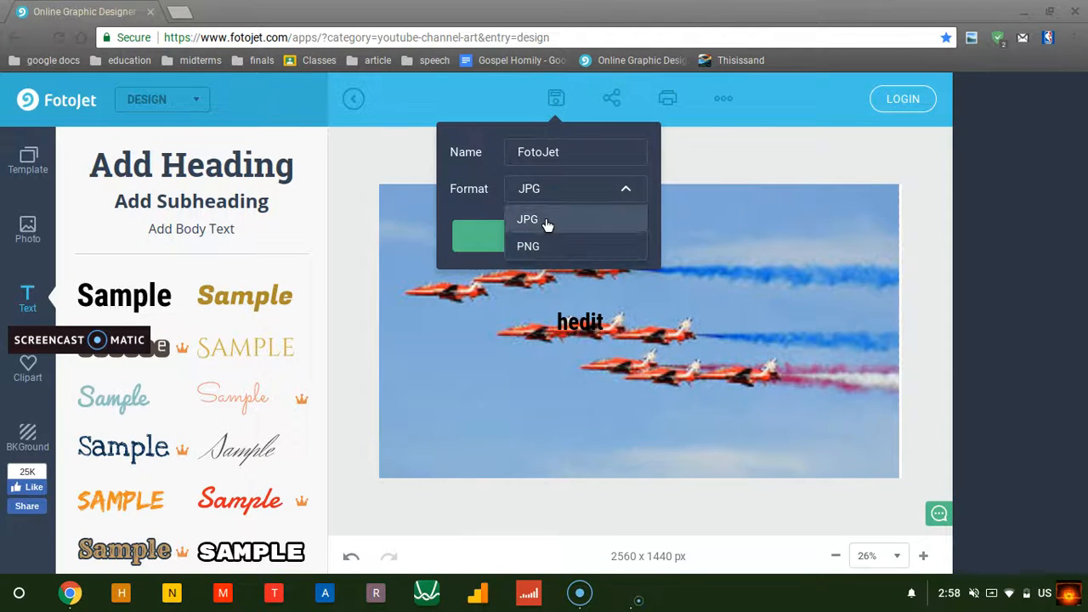
click(450, 217)
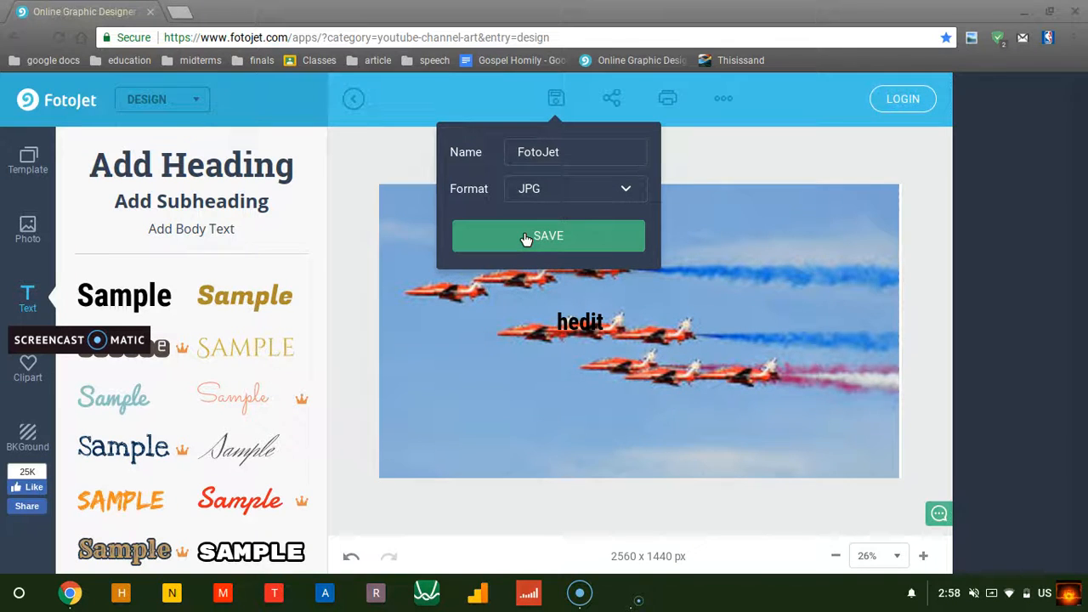
click(527, 239)
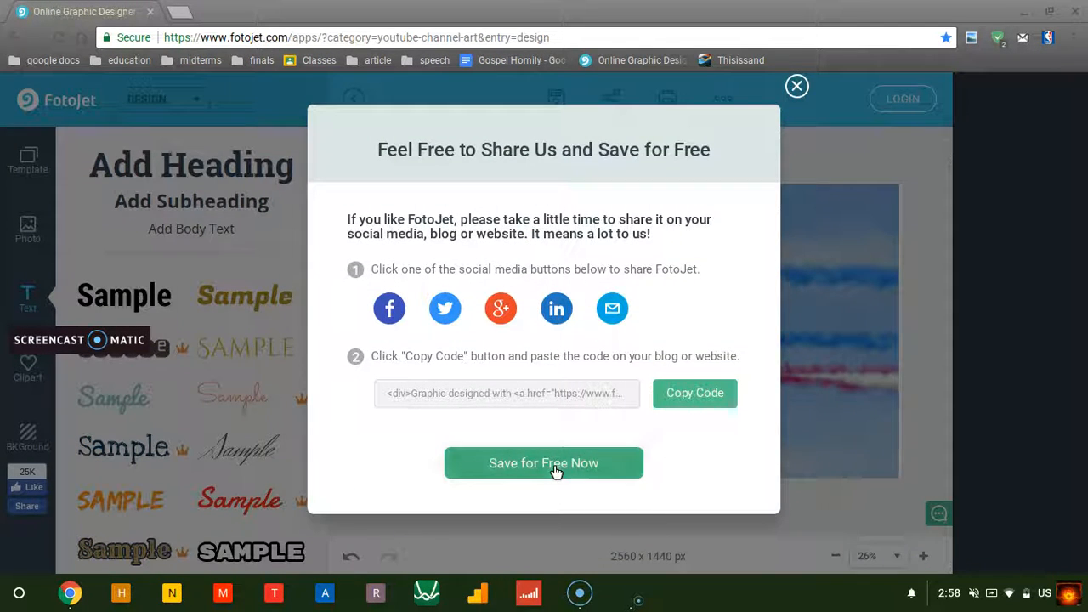
click(553, 468)
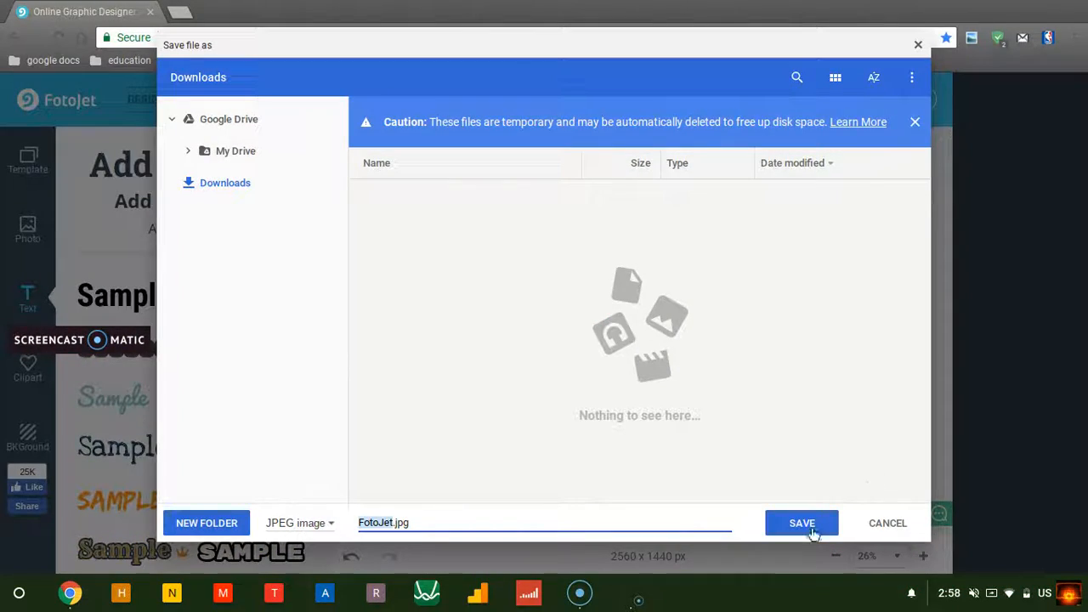
click(884, 524)
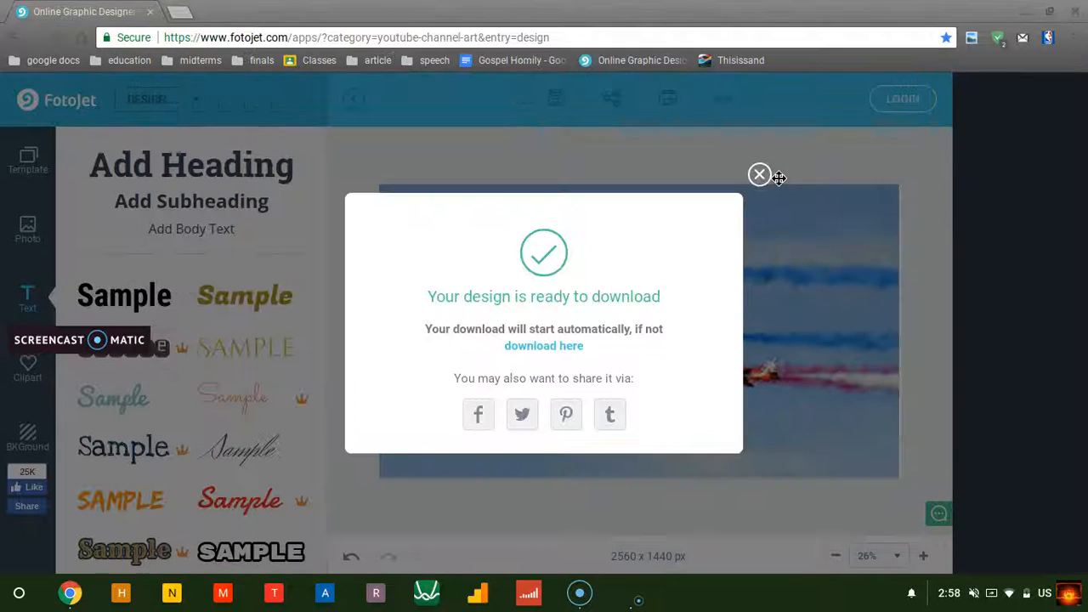
click(760, 176)
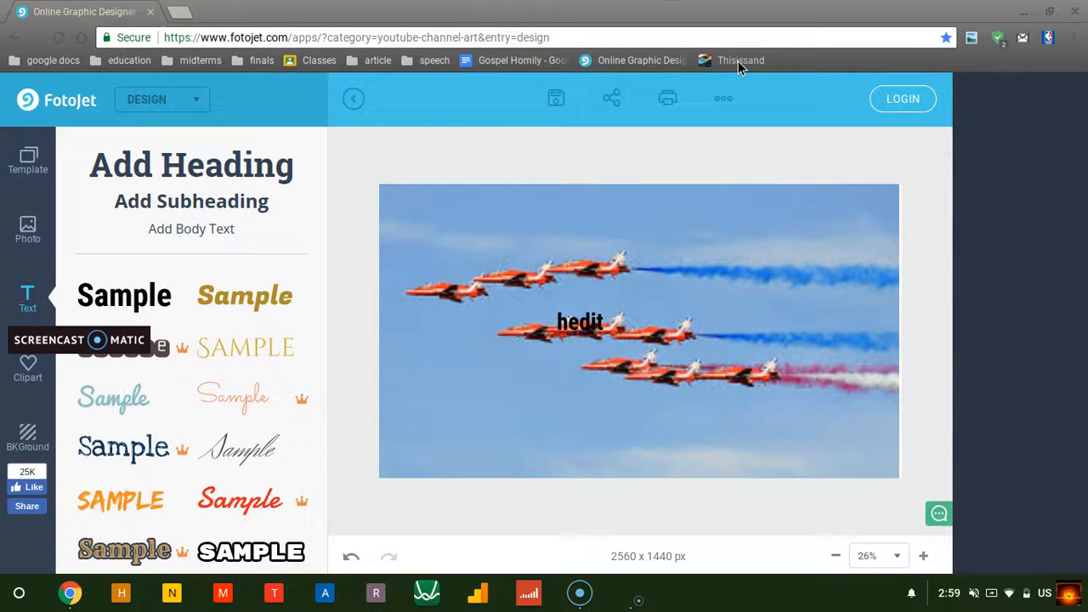
click(738, 61)
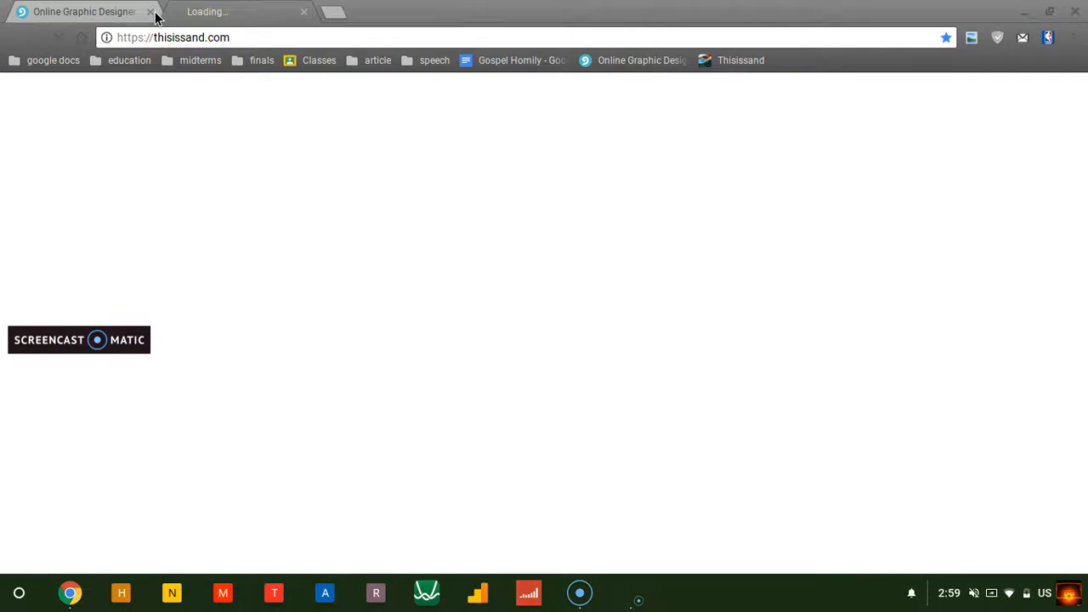
click(304, 12)
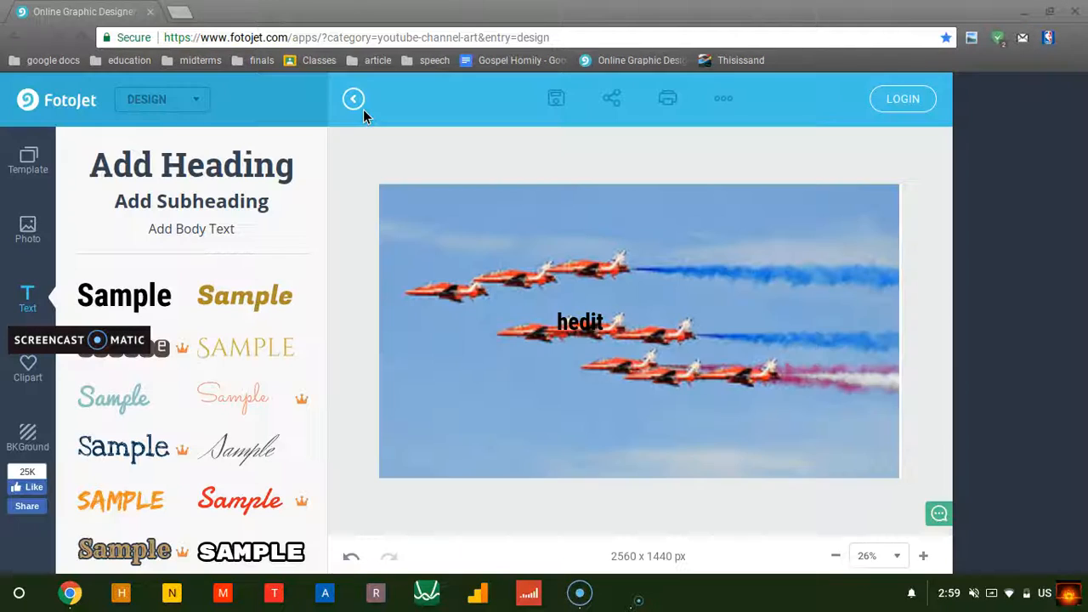
click(177, 11)
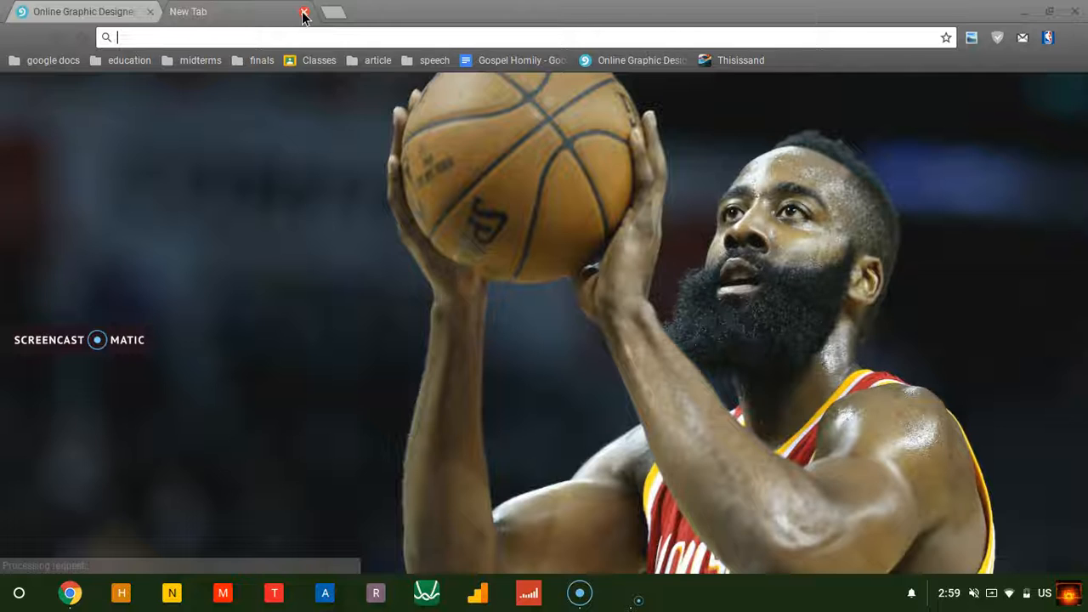
click(304, 12)
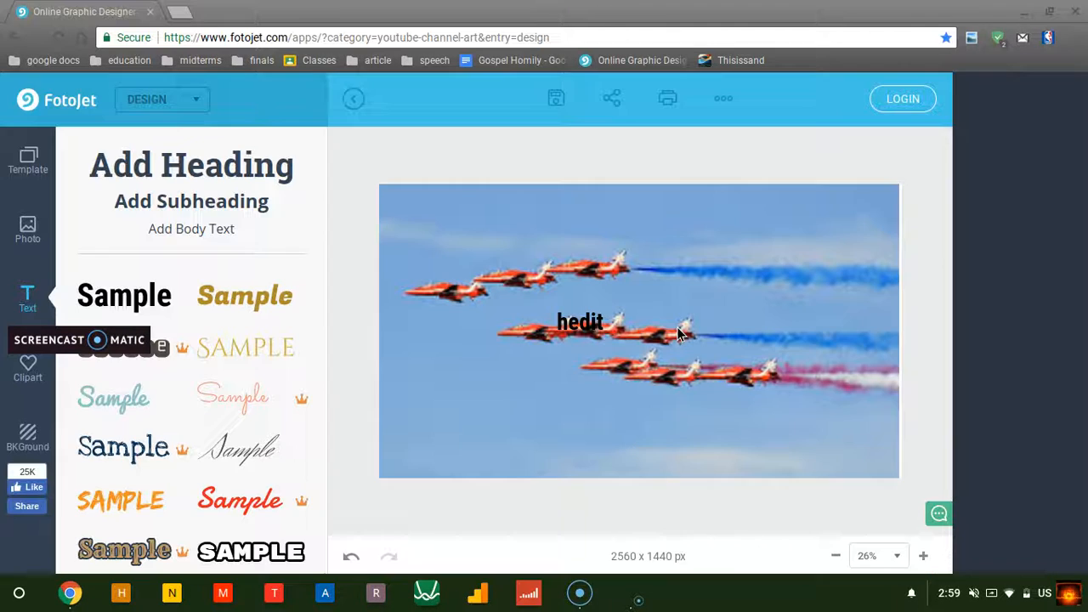
Step: Open youtube.com in a new browser tab and go to the signed-in account's own channel page
click(178, 14)
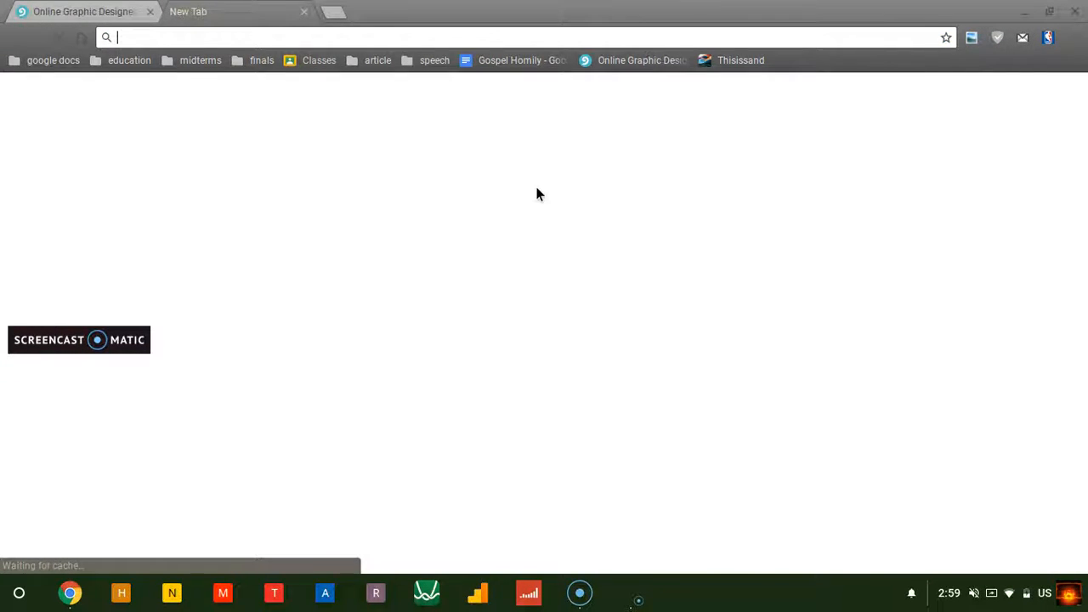
text(youtube.com)
key(Return)
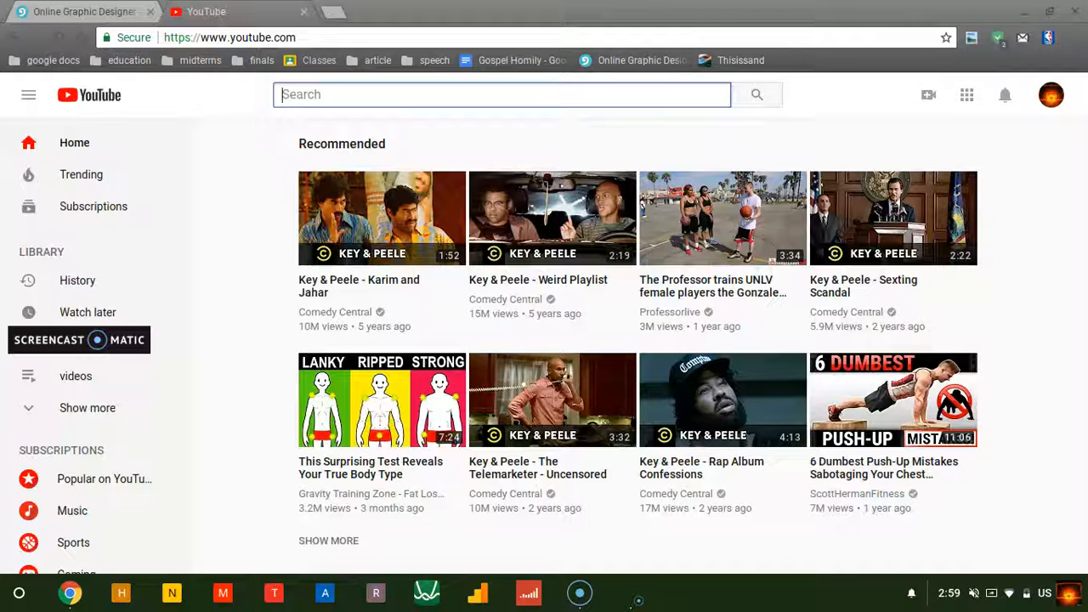
click(1052, 94)
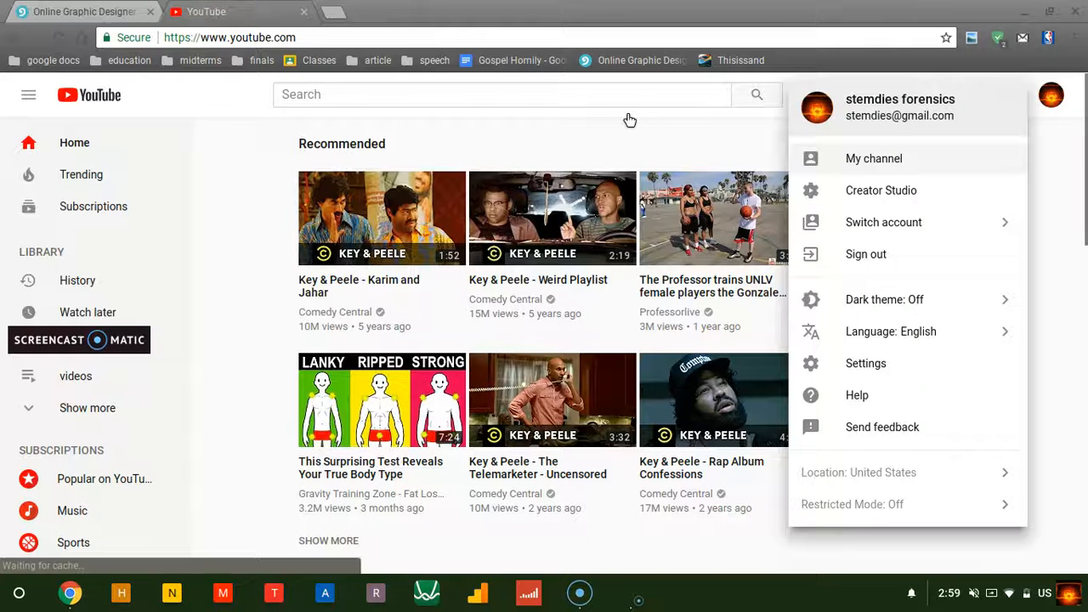
click(874, 159)
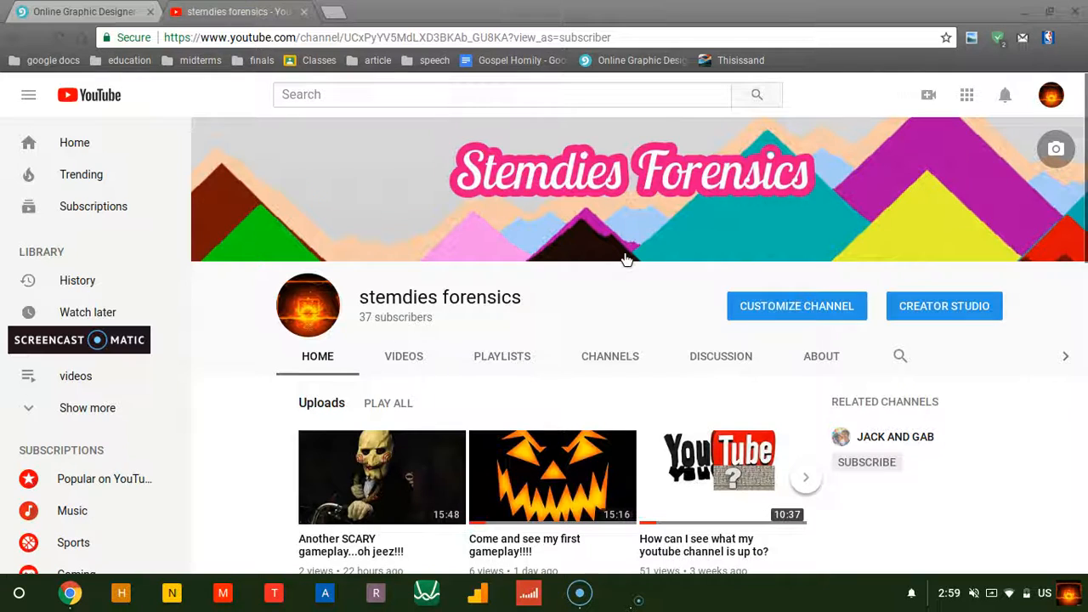
Step: Examine the channel art upload dialog, dismiss it without uploading and close YouTube to return to the FotoJet design
click(1056, 152)
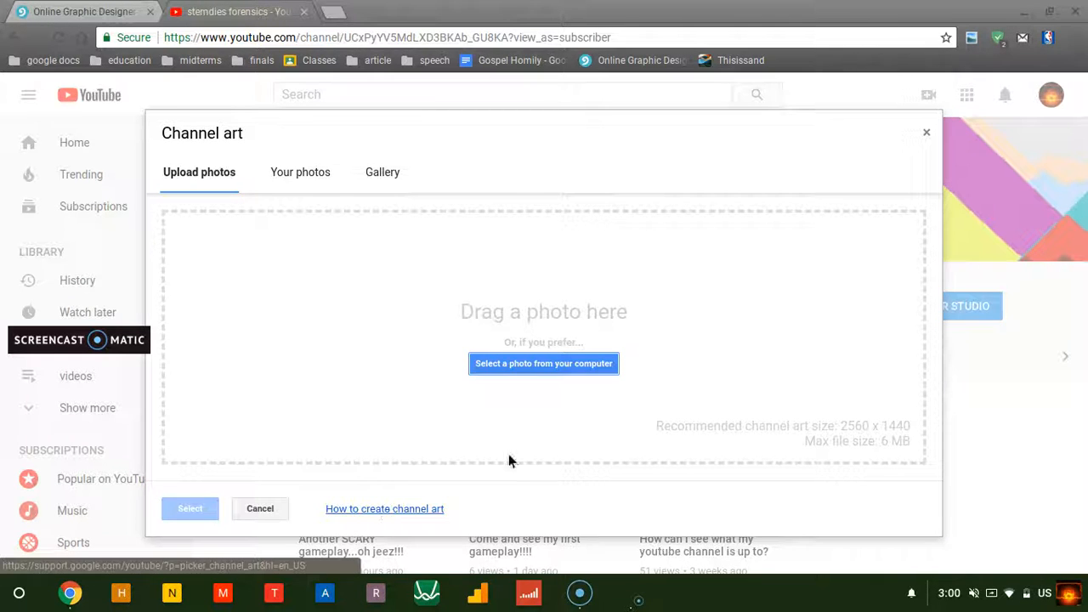
click(927, 132)
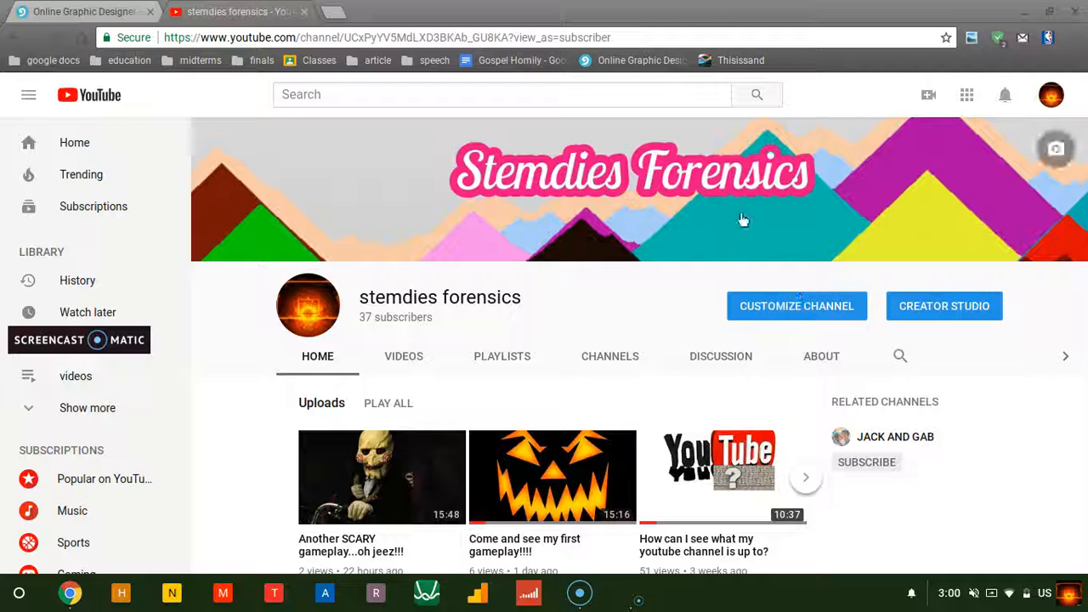
click(85, 11)
click(303, 11)
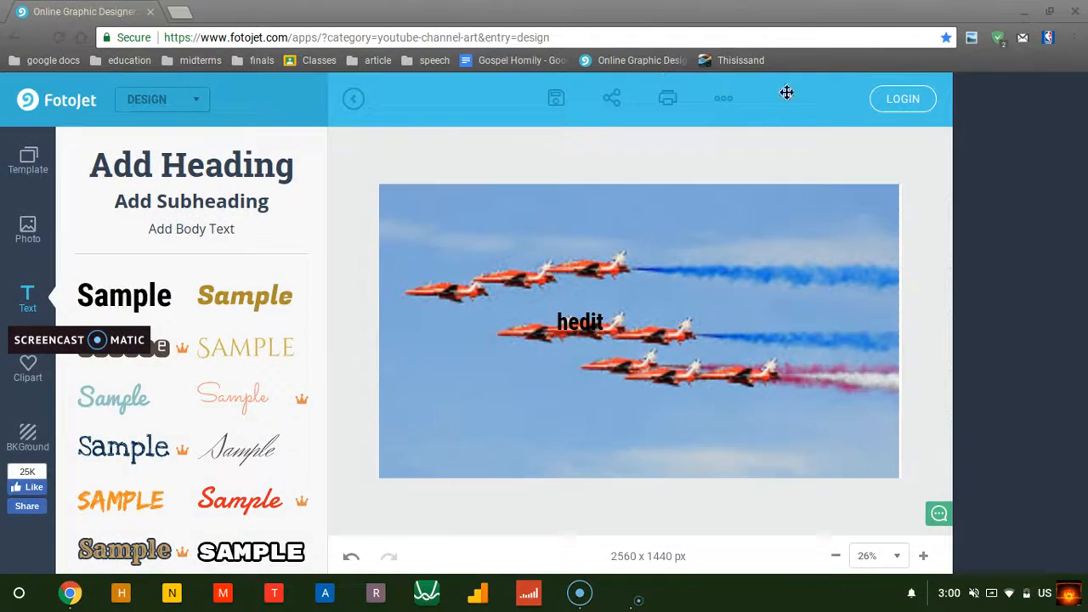
Step: Open the bookmarked Thisissand site in its own tab and close the FotoJet editor
click(724, 62)
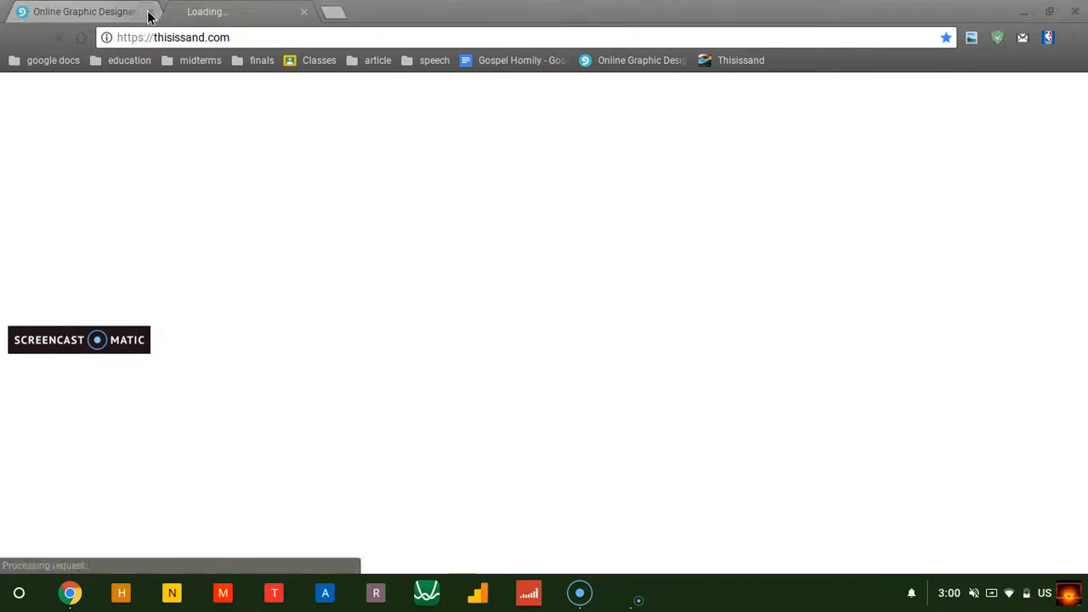
click(150, 12)
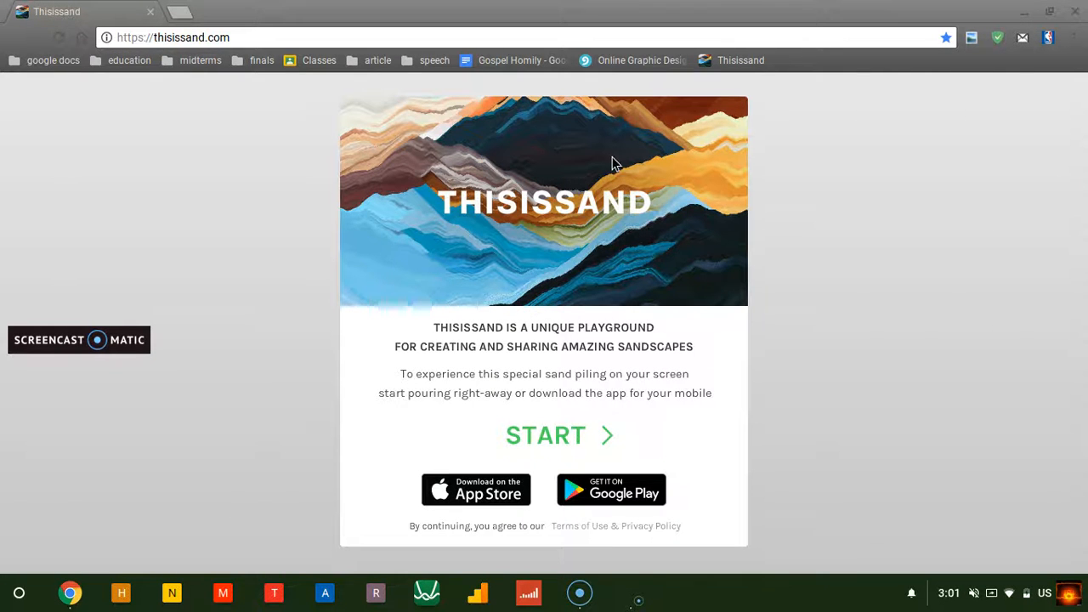
Step: Search Google Images for thisissand to examine example sand artwork, and return to the Thisissand site with the search closed
click(184, 14)
text(th)
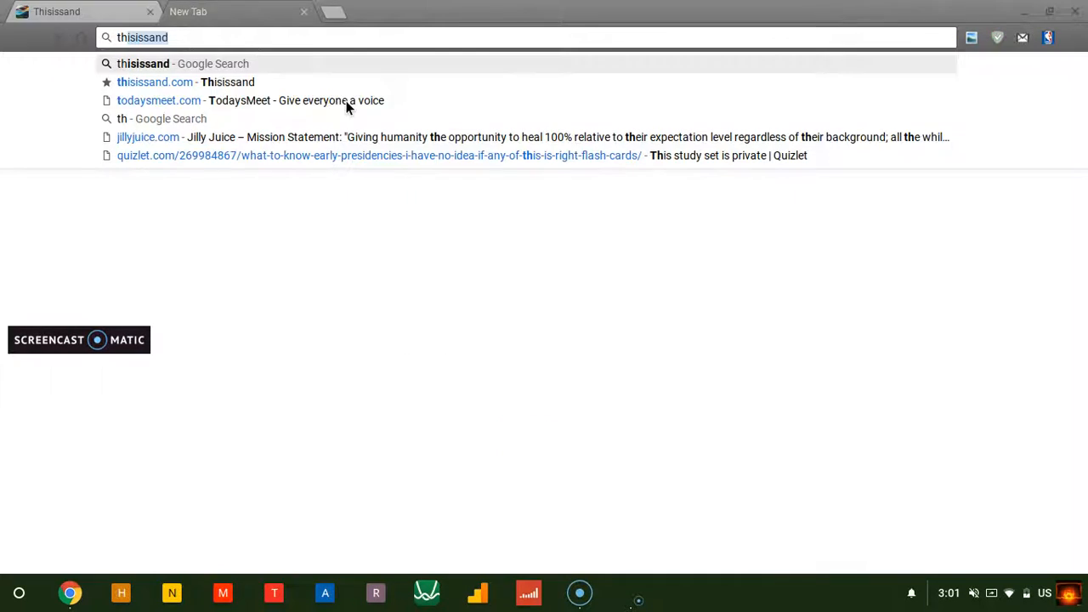
key(Return)
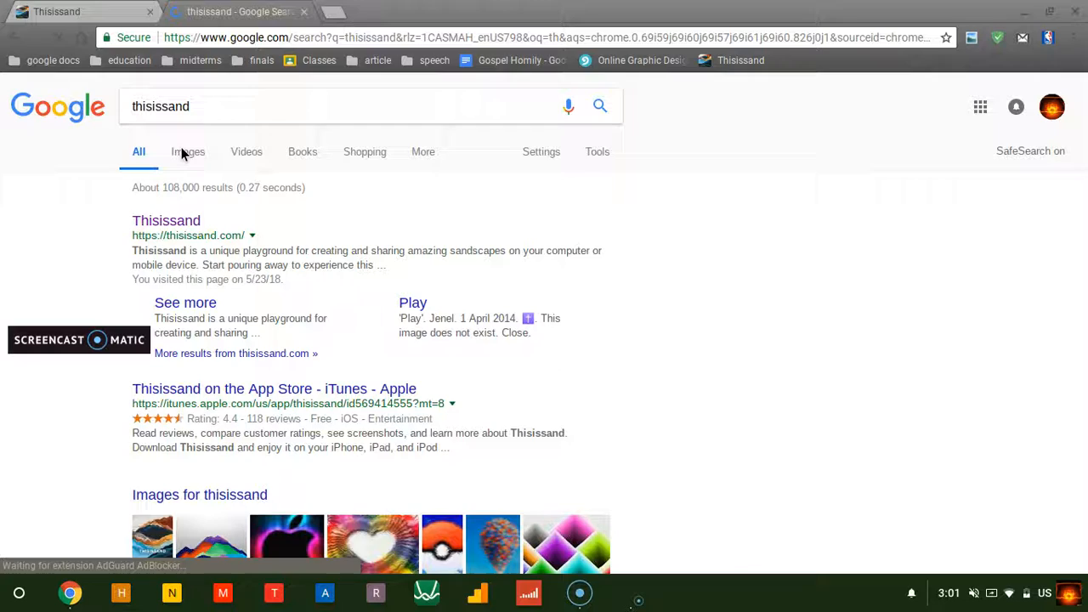
click(183, 151)
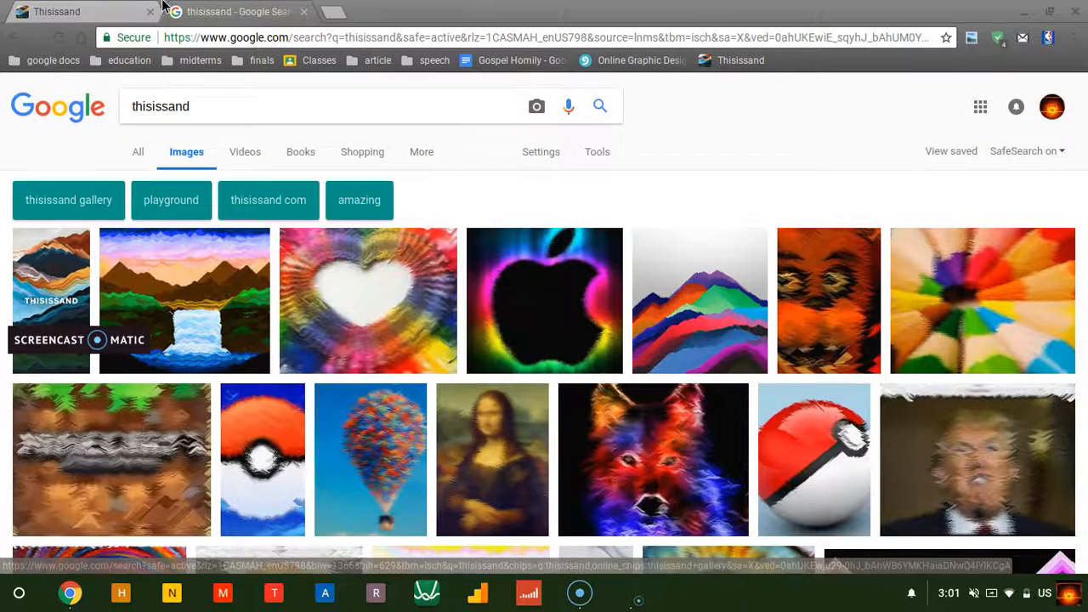
click(78, 12)
click(304, 12)
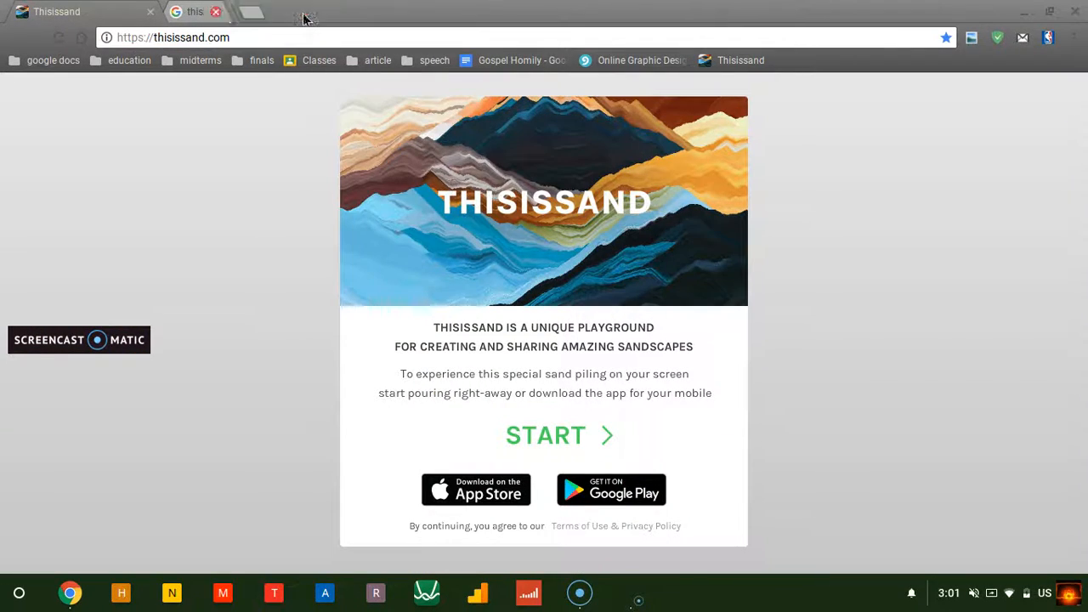
Step: Start a Thisissand canvas, dismiss the getting-started tips and pour a strip of pale sand near the middle of the canvas
click(544, 423)
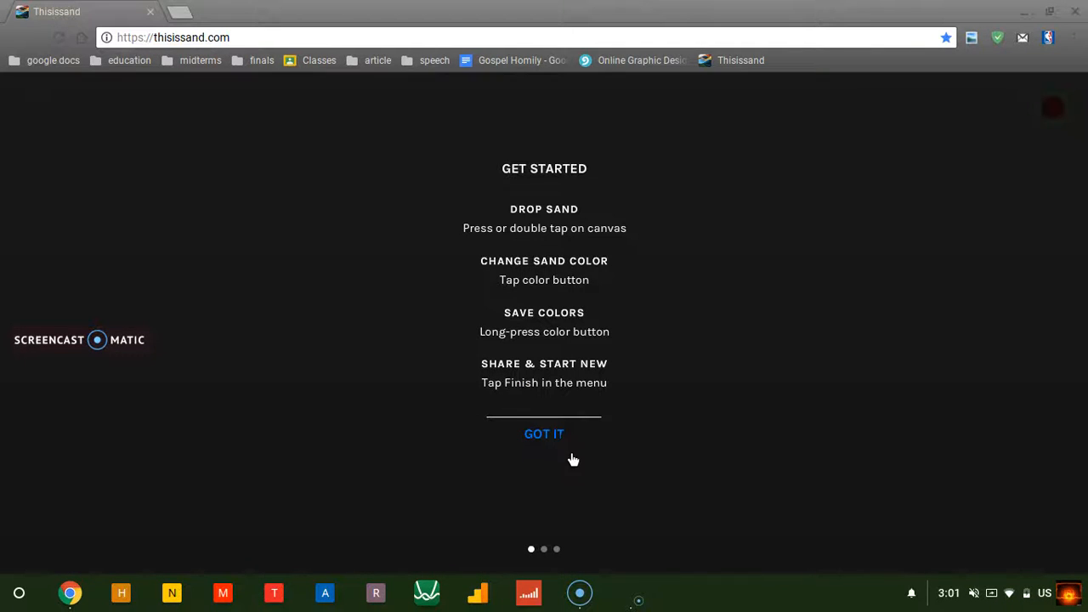
click(544, 434)
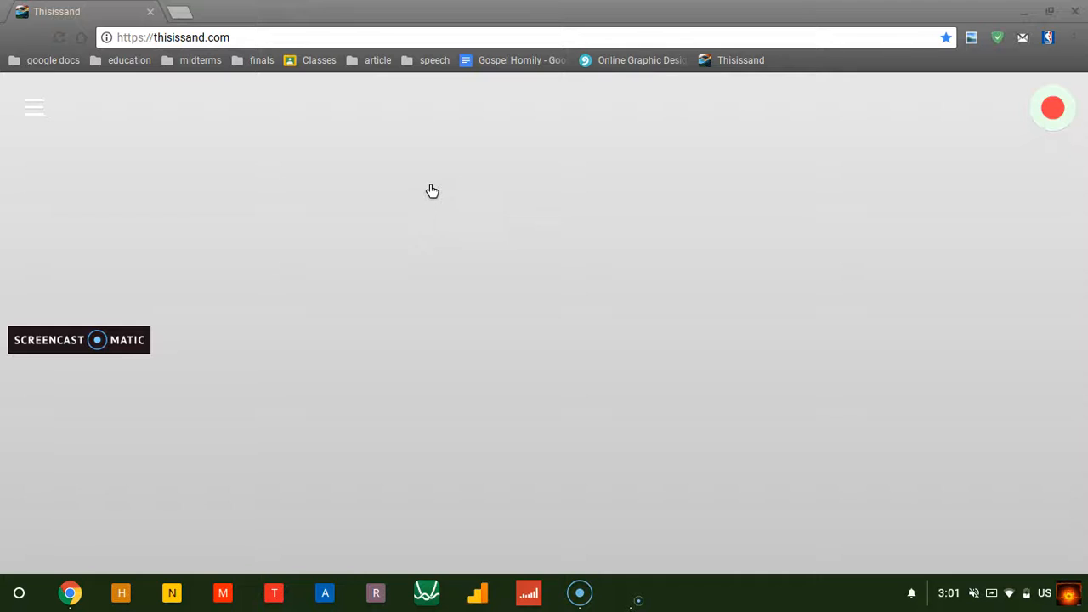
drag(432, 191, 553, 206)
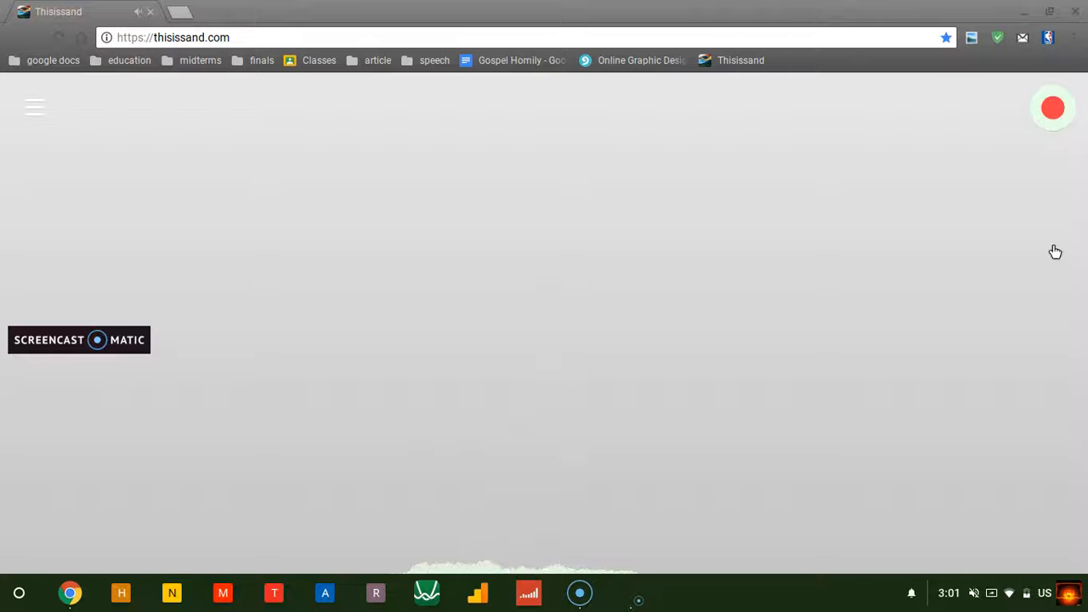
Step: Choose solid blue as the sand colour, dismissing the palette tips, and pour a blue mound over the pale sand with a tail extending right
click(1054, 110)
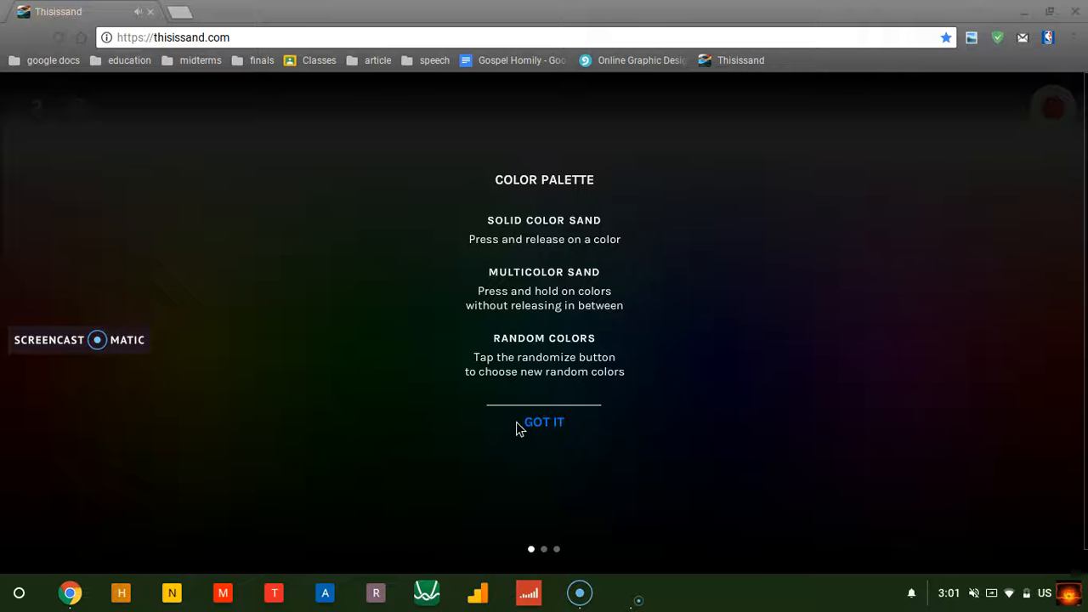
click(526, 423)
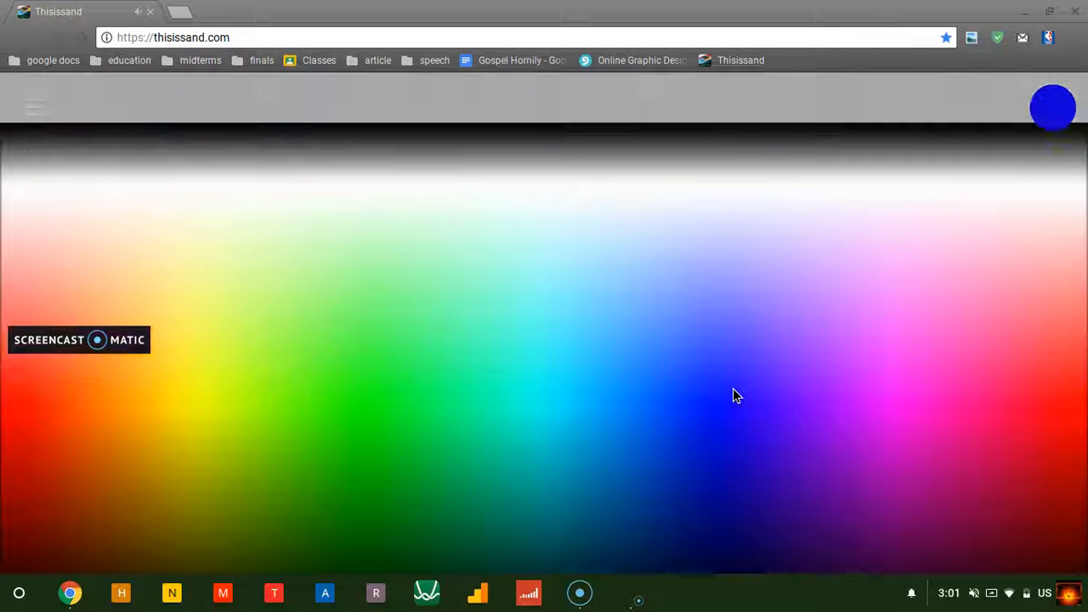
click(734, 391)
mouse_move(537, 208)
mouse_down()
mouse_move(746, 242)
mouse_move(505, 252)
mouse_move(702, 251)
mouse_move(604, 260)
mouse_move(462, 232)
mouse_move(493, 239)
mouse_move(429, 201)
mouse_move(706, 222)
mouse_move(540, 202)
mouse_move(460, 244)
mouse_move(782, 272)
mouse_move(683, 191)
mouse_move(629, 229)
mouse_move(547, 245)
mouse_move(636, 253)
mouse_up()
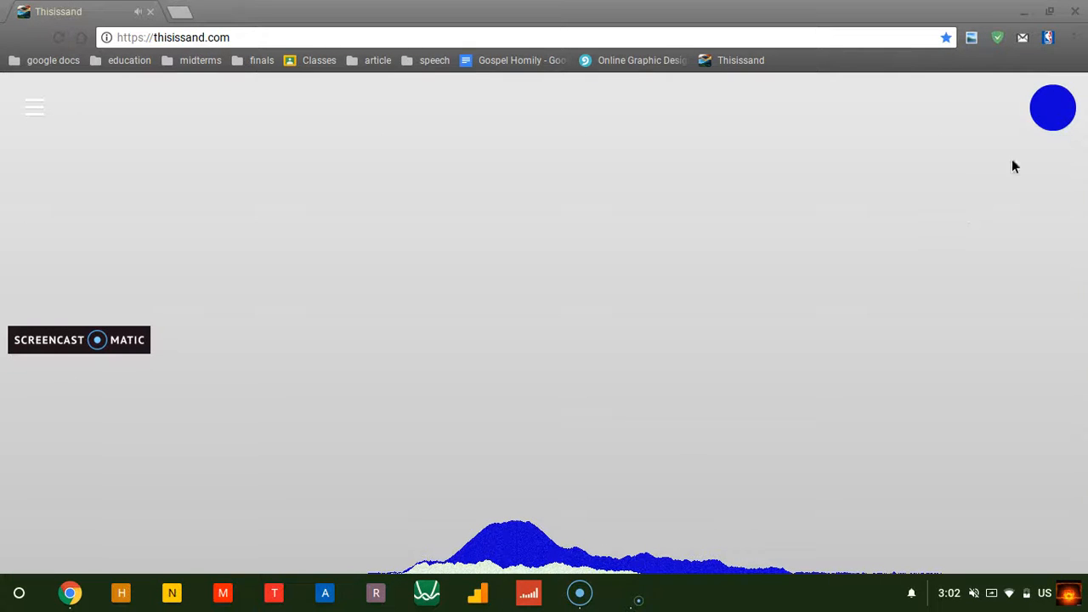
Step: Switch the sand colour to lime green and pour two joined peaks beside the blue mound, filling in the valley between them
click(1045, 108)
click(286, 320)
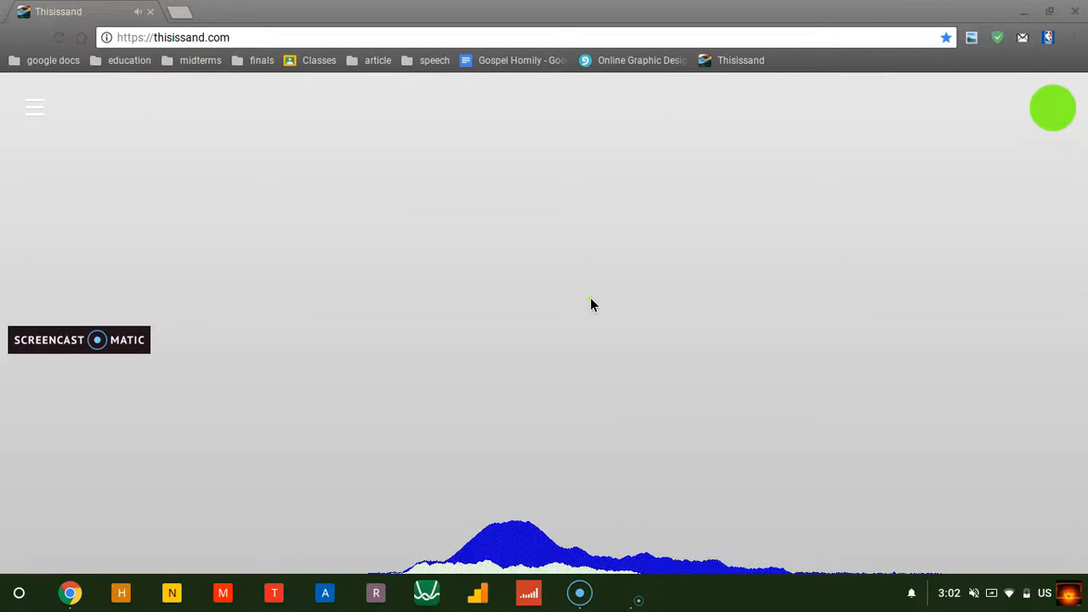
drag(590, 304, 589, 315)
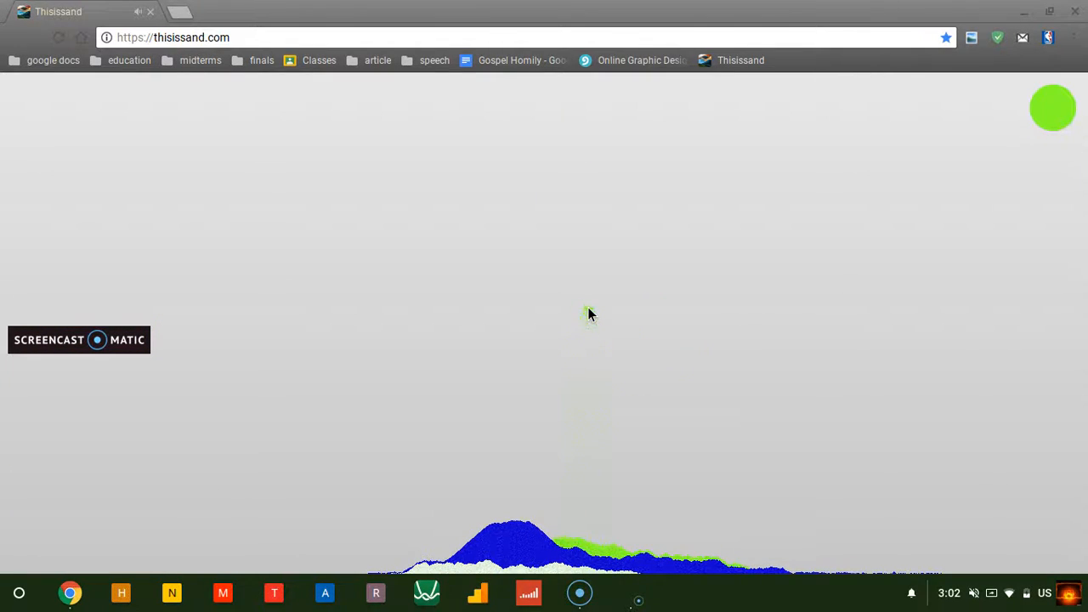
mouse_move(685, 343)
mouse_down()
mouse_move(737, 436)
mouse_move(715, 416)
mouse_up()
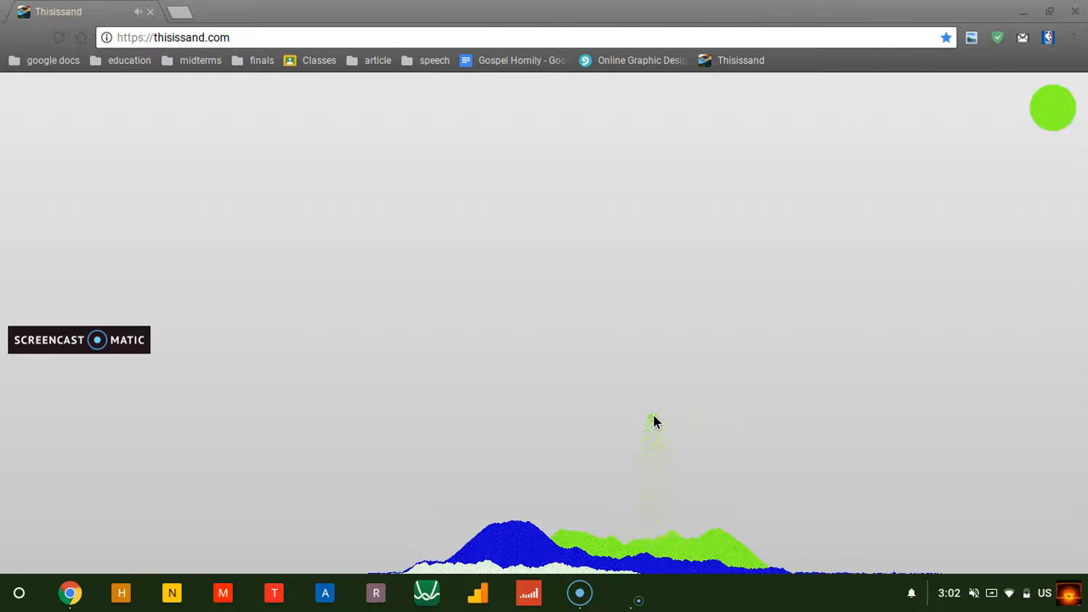
drag(653, 416, 653, 416)
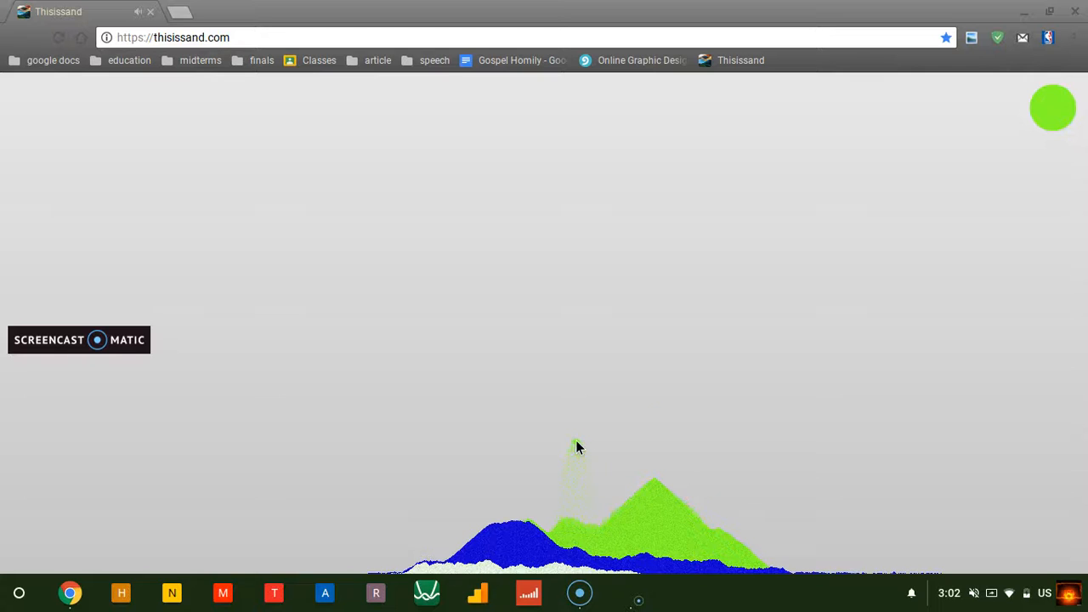
drag(575, 447, 572, 437)
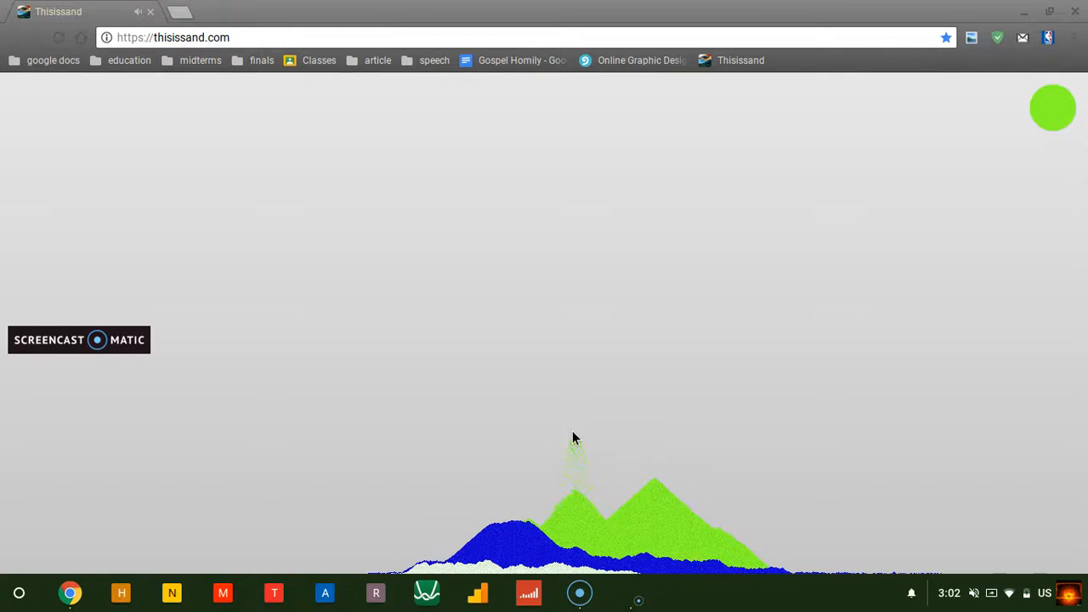
drag(638, 437, 607, 437)
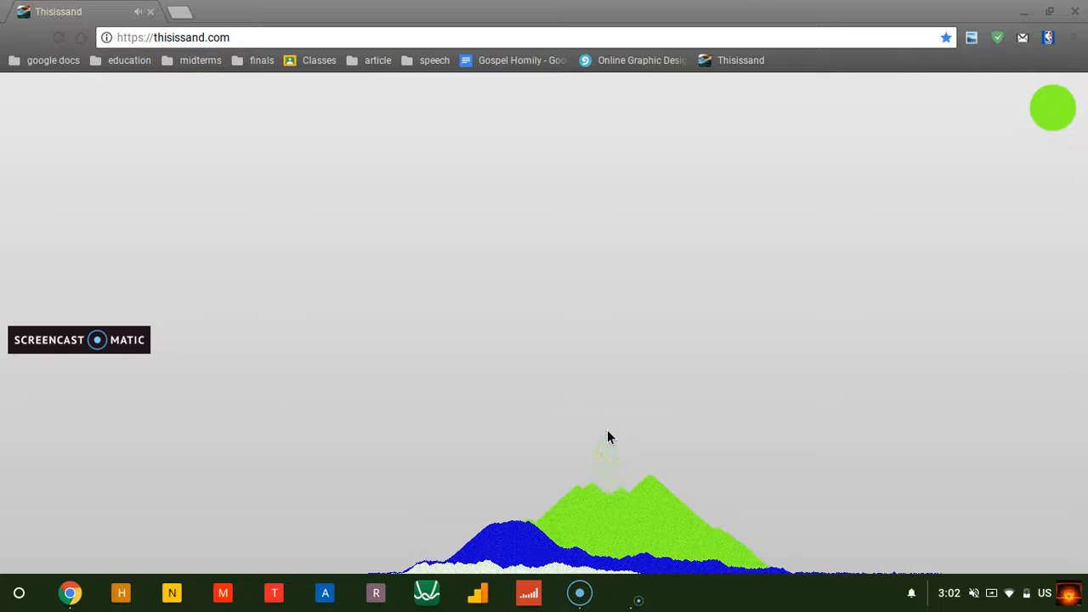